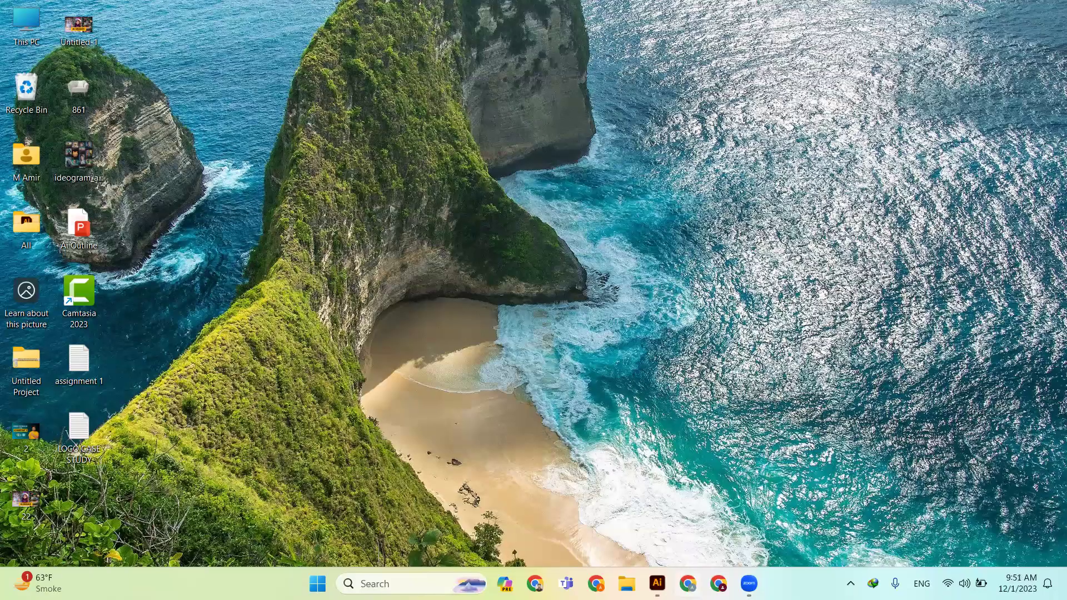
Switch to Google Chrome, search Google for chatgpt, and open the ChatGPT site at chat.openai.com
left_click(688, 583)
left_click(454, 300)
type("c h")
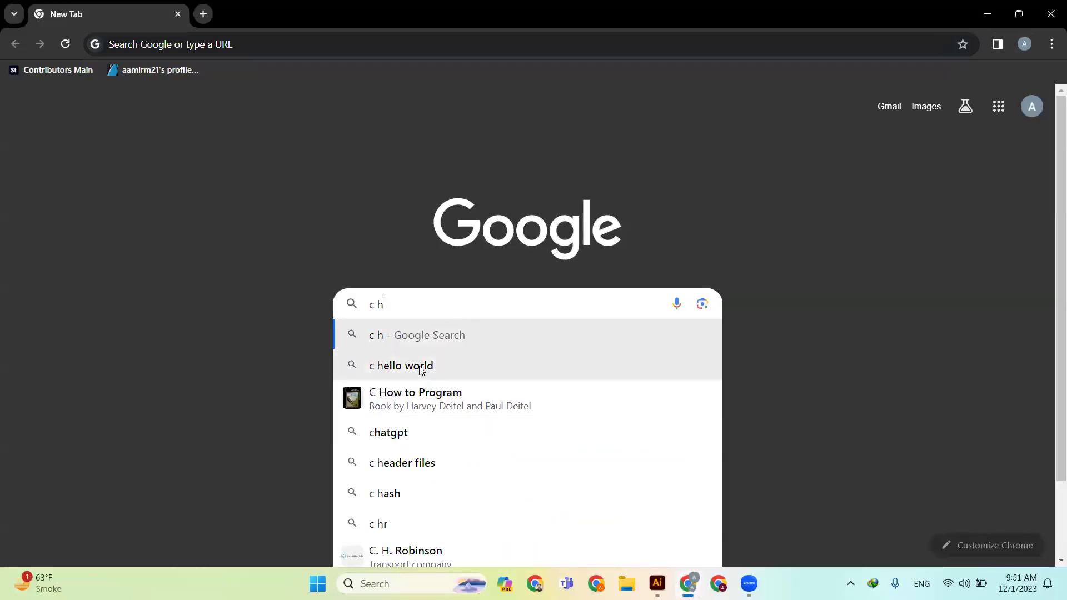
key("BackSpace")
key("BackSpace")
type("hat")
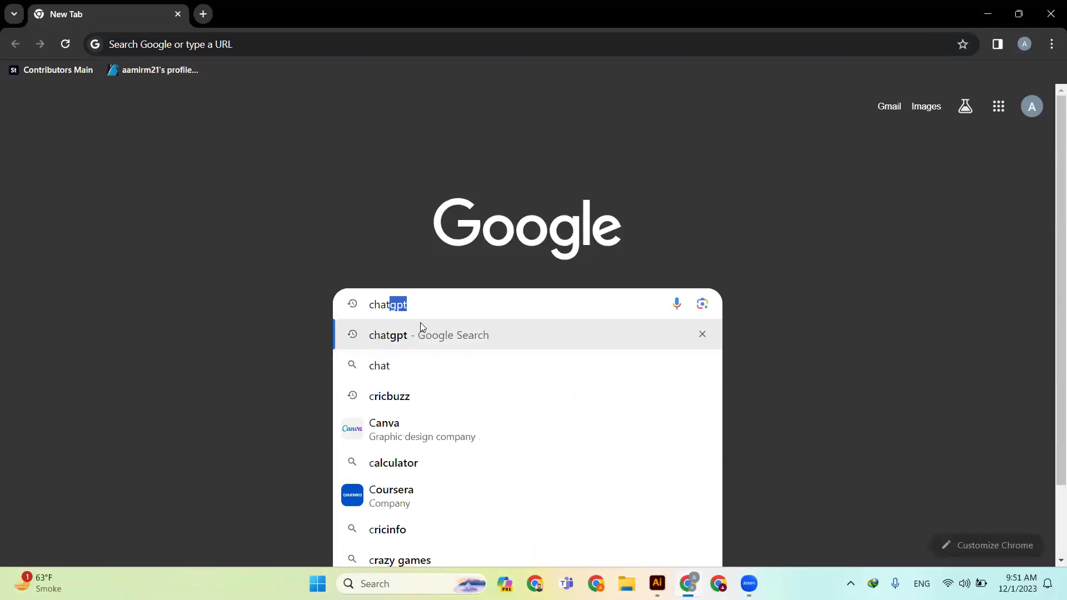
key("Return")
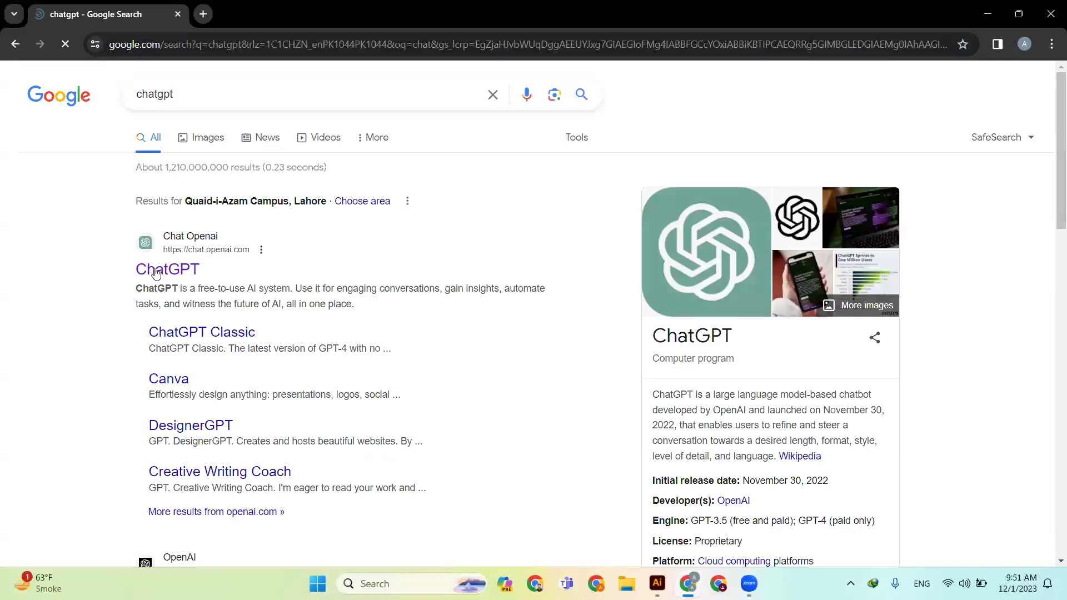
left_click(156, 272)
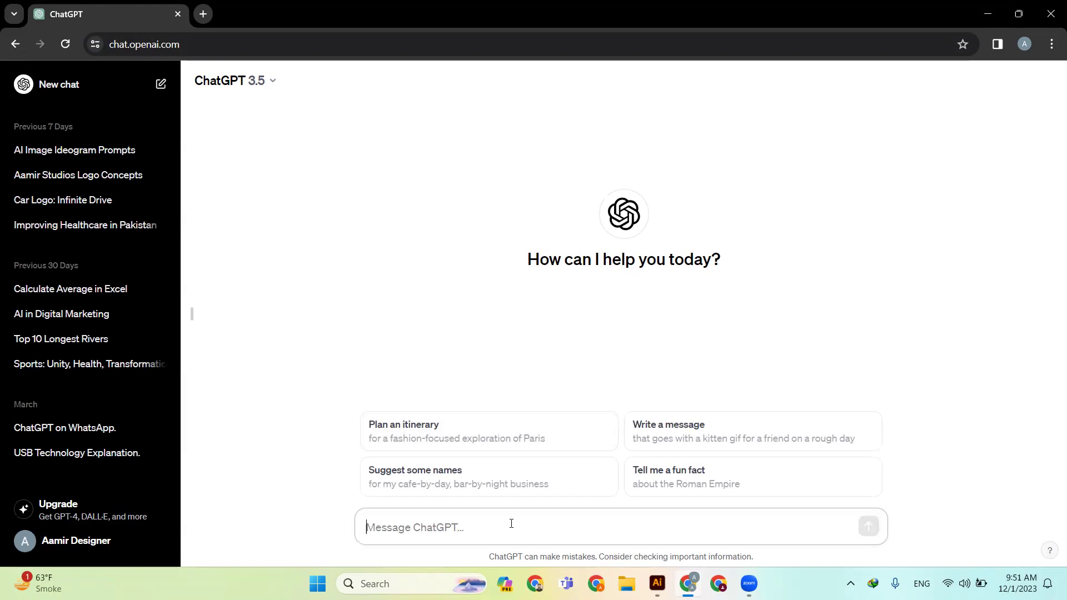
Ask ChatGPT "How can we earn Money online in 2024"
type("How can we earn Money Pnline")
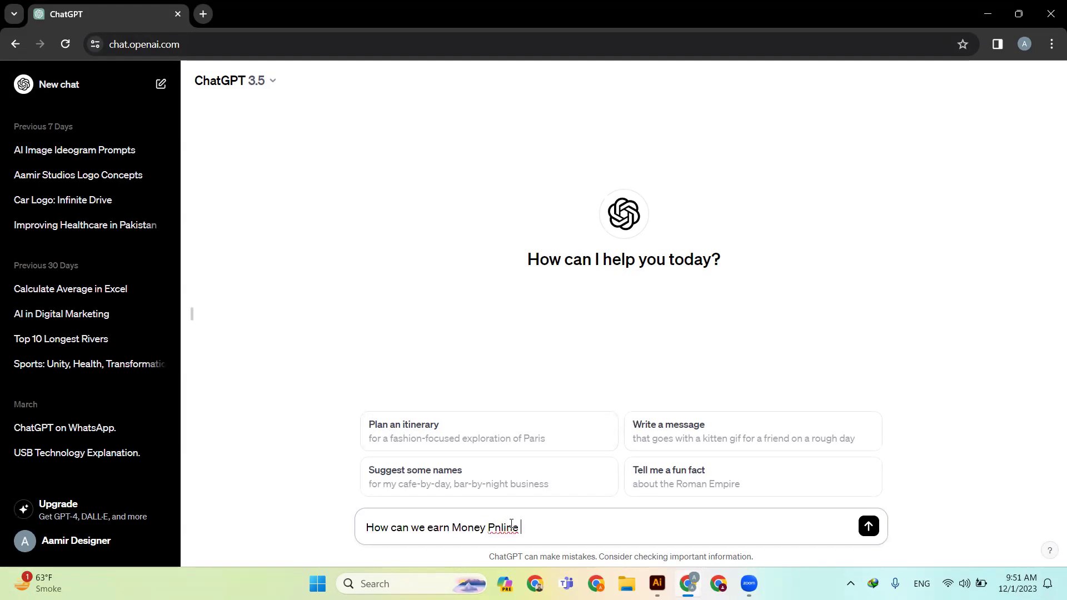
key("BackSpace")
key("BackSpace")
key("BackSpace")
key("BackSpace")
key("BackSpace")
key("BackSpace")
key("BackSpace")
type("online")
type("in 2024")
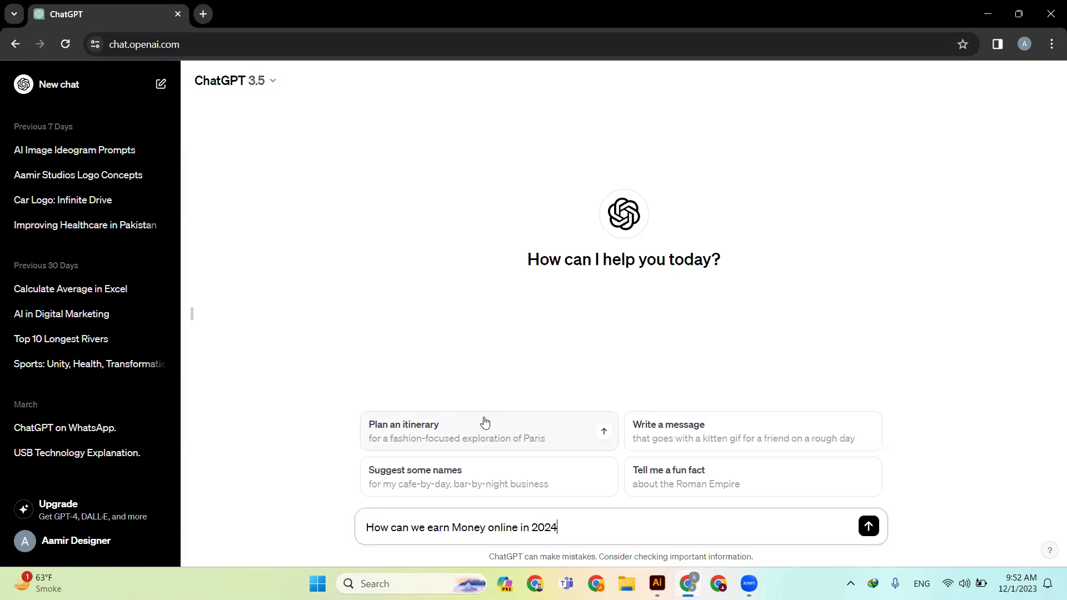
key("Return")
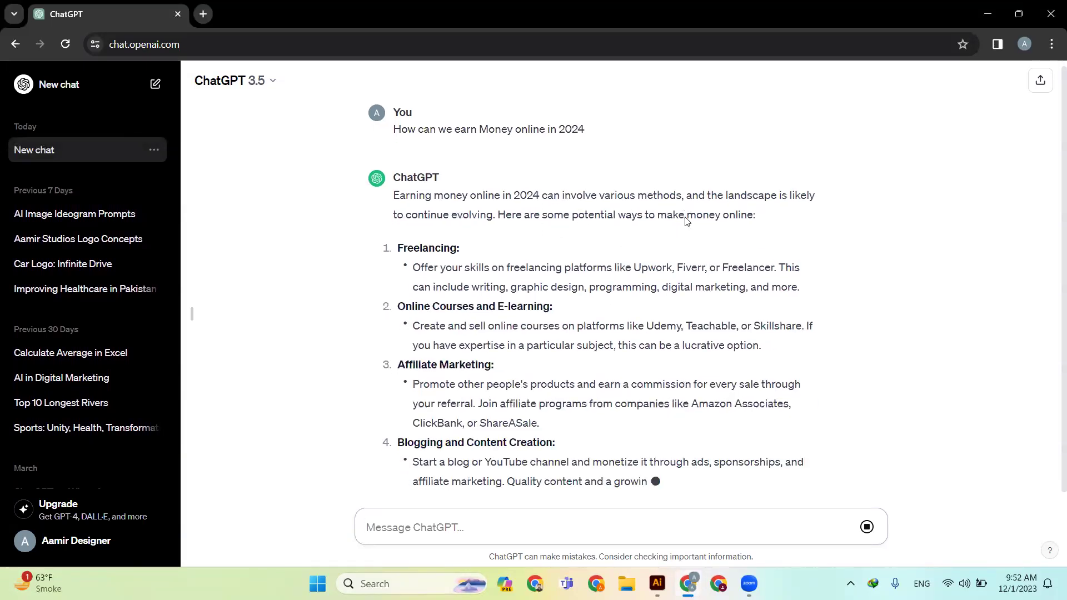
Read through ChatGPT's answer on ways to earn money online, from the introduction to the closing advice
scroll(612, 262, "up", 2)
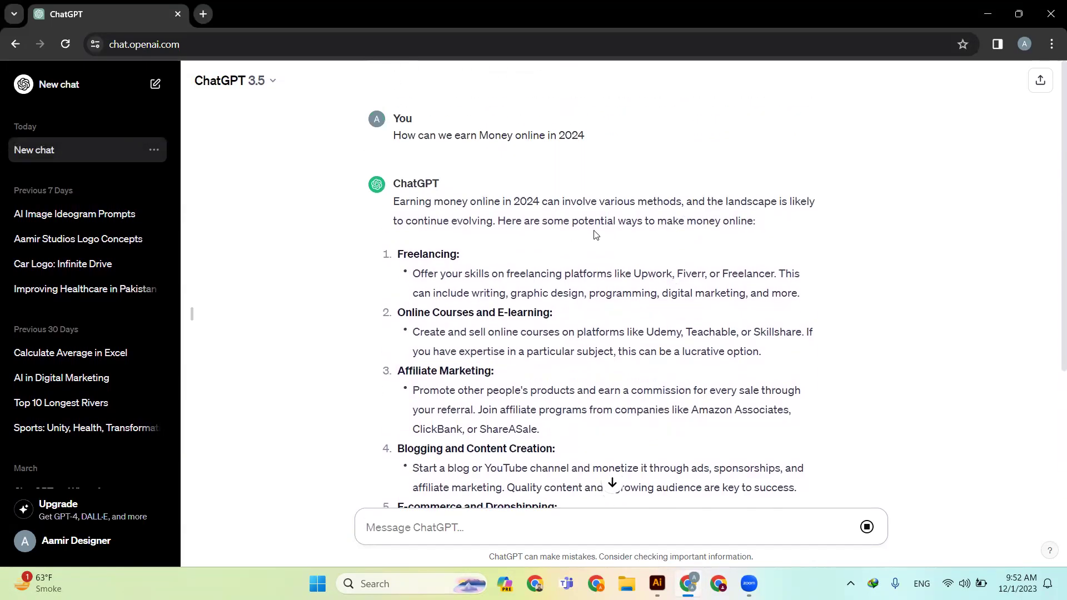
scroll(596, 234, "down", 3)
scroll(596, 233, "down", 3)
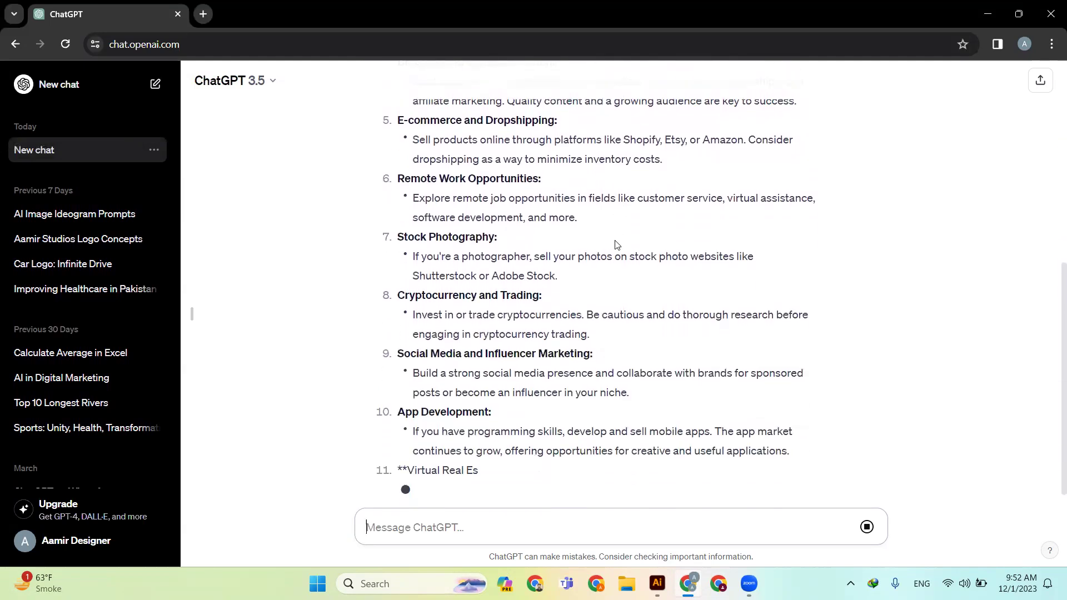
scroll(619, 253, "up", 3)
scroll(364, 381, "down", 5)
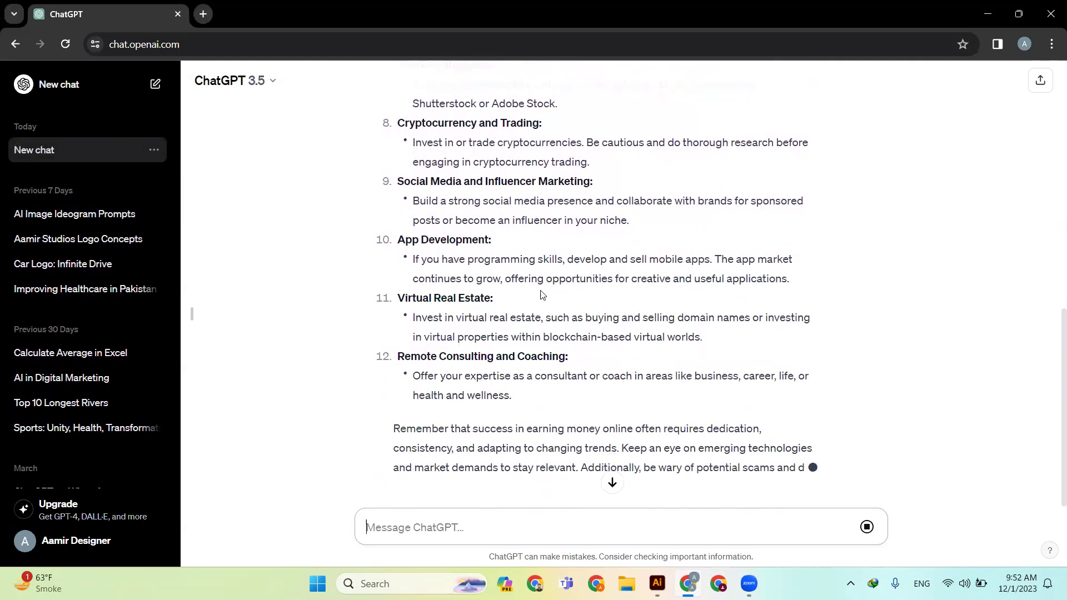
scroll(489, 366, "down", 1)
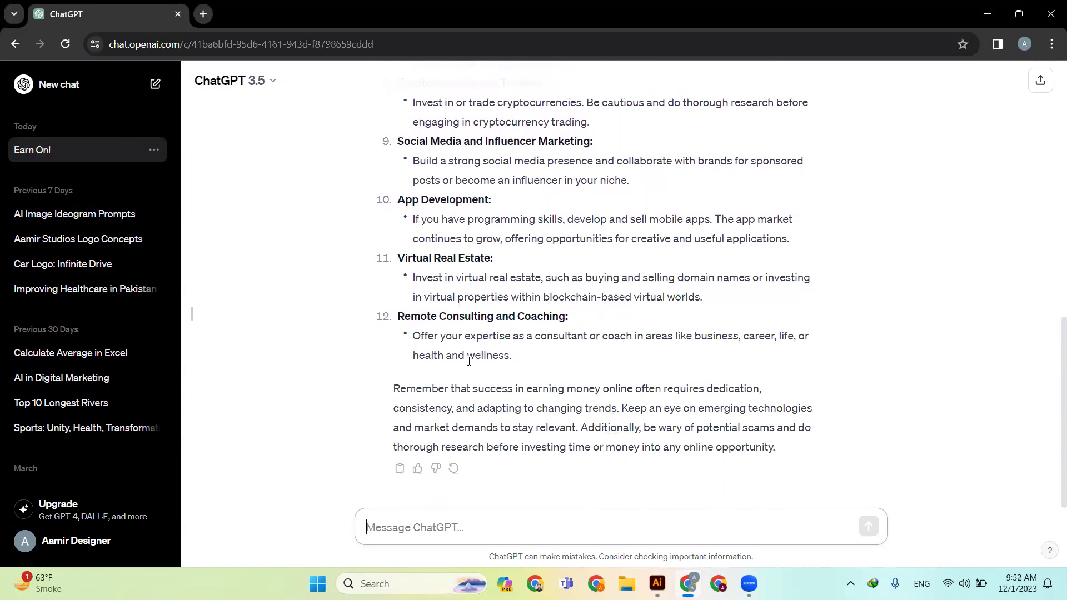
scroll(580, 408, "up", 10)
scroll(550, 411, "down", 3)
Select and copy the text of ChatGPT's answer, from the closing paragraph back to the opening sentence
scroll(556, 428, "down", 6)
left_click_drag(777, 448, 371, 193)
scroll(498, 251, "up", 12)
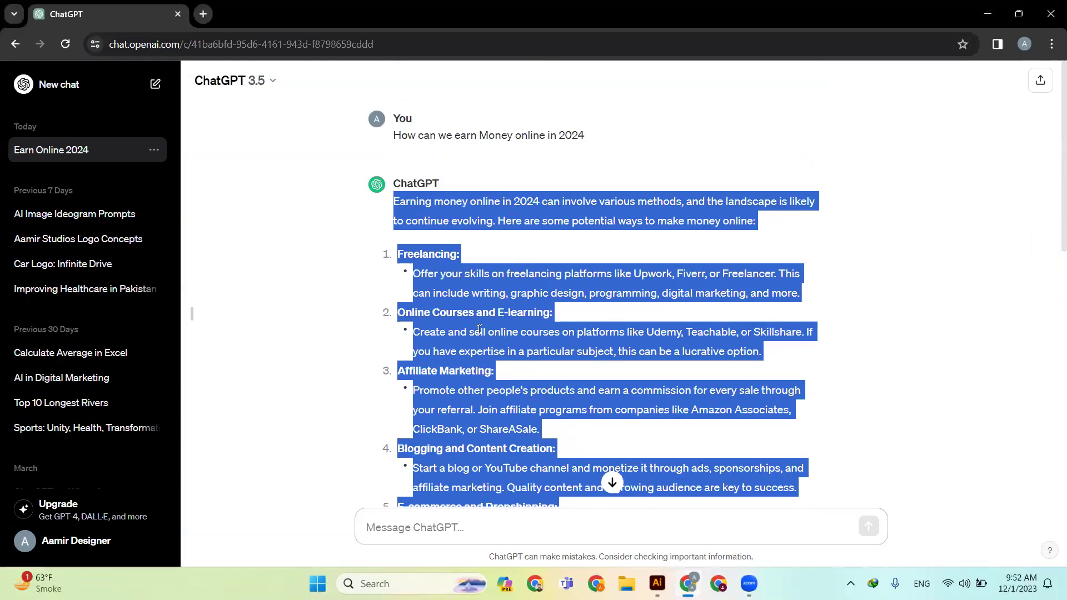
Search Google for zerogpt in a new browser tab and open the ZeroGPT website
left_click(202, 14)
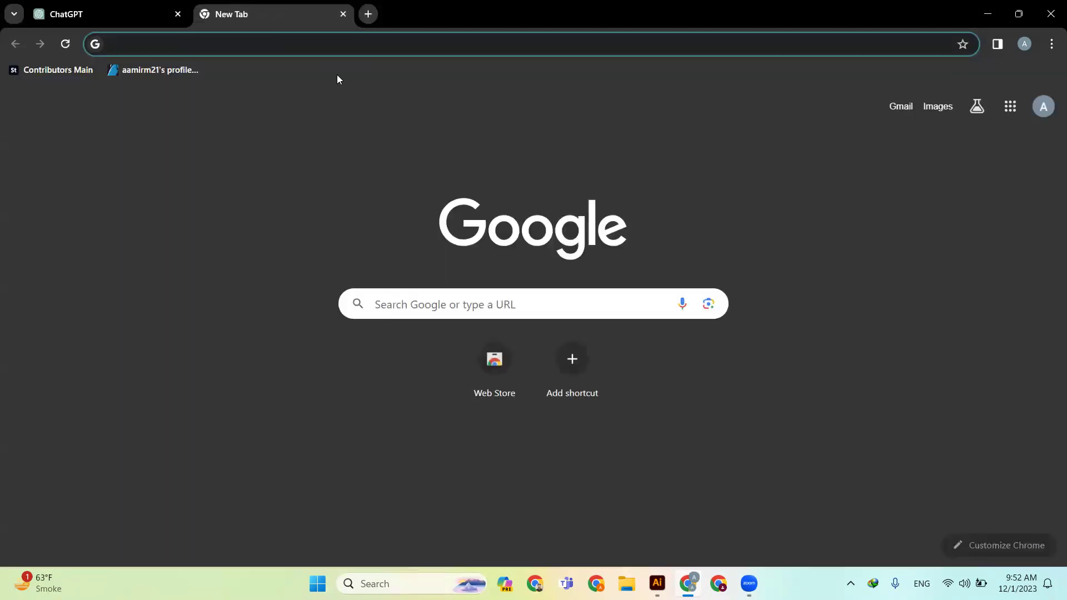
type("zerog")
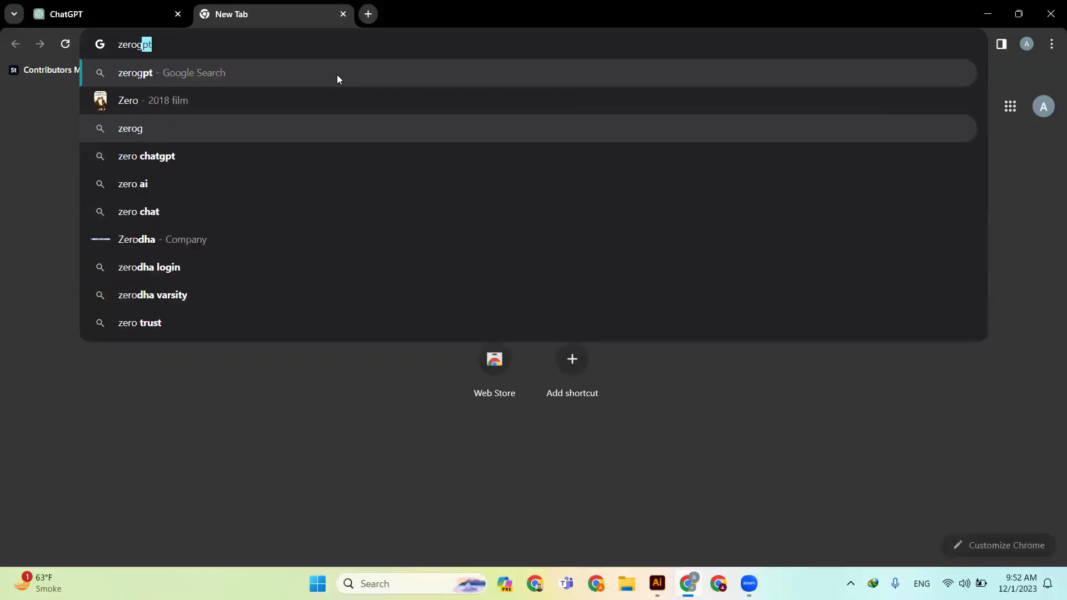
type("pt")
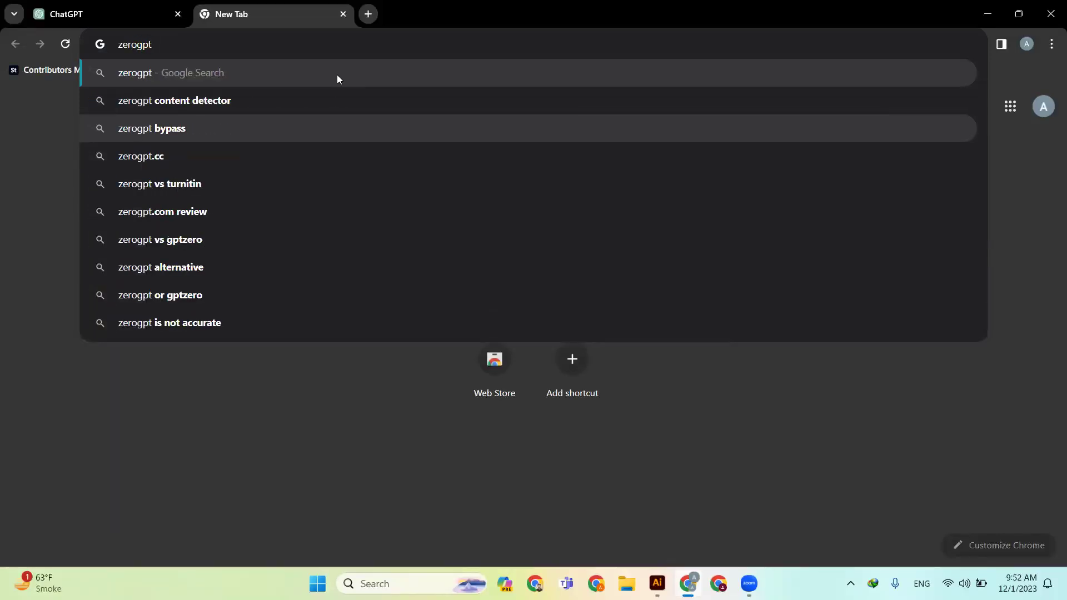
key("Return")
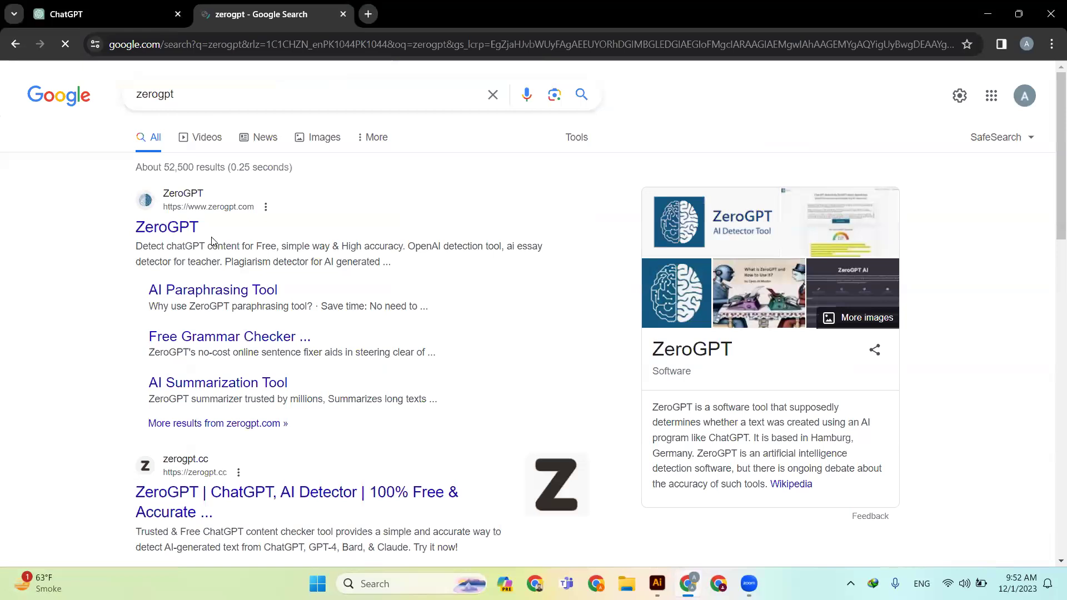
left_click(177, 231)
Paste the copied ChatGPT answer into ZeroGPT's text box and run the AI text detection
scroll(438, 362, "down", 5)
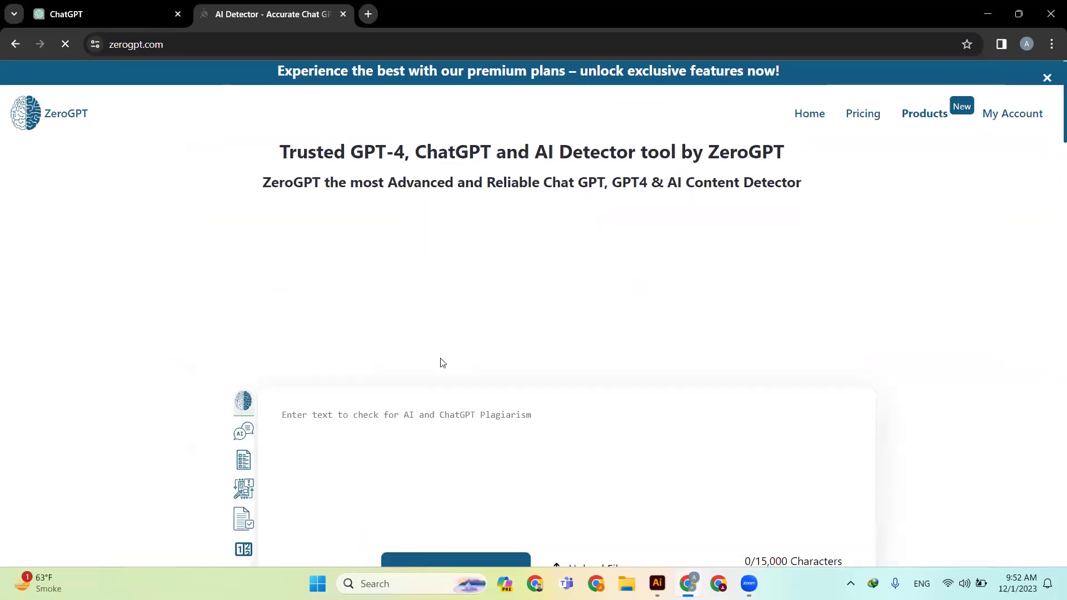
scroll(503, 343, "down", 2)
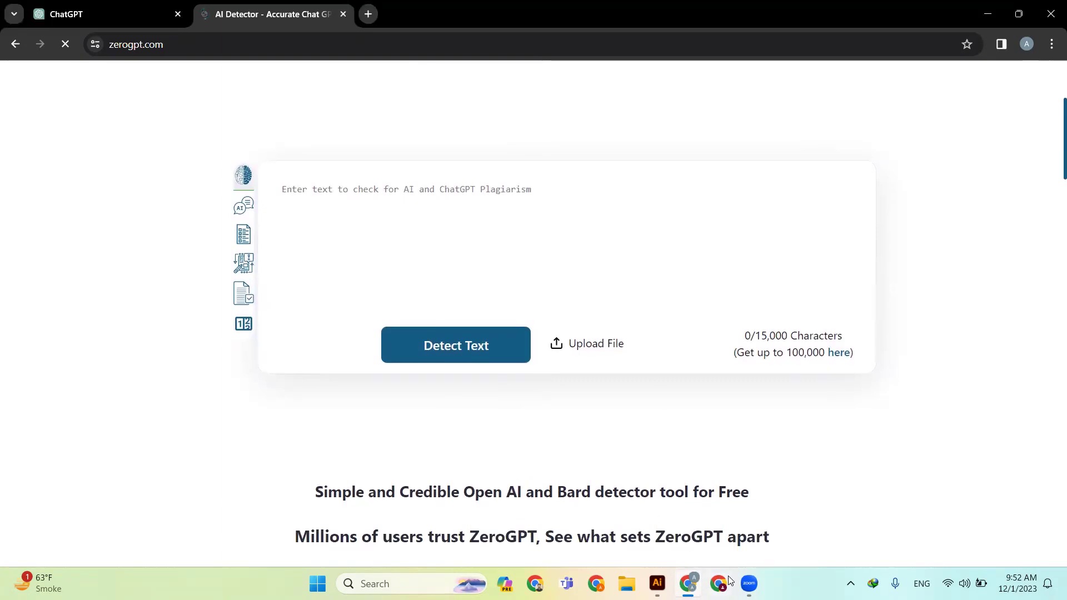
mouse_move(697, 579)
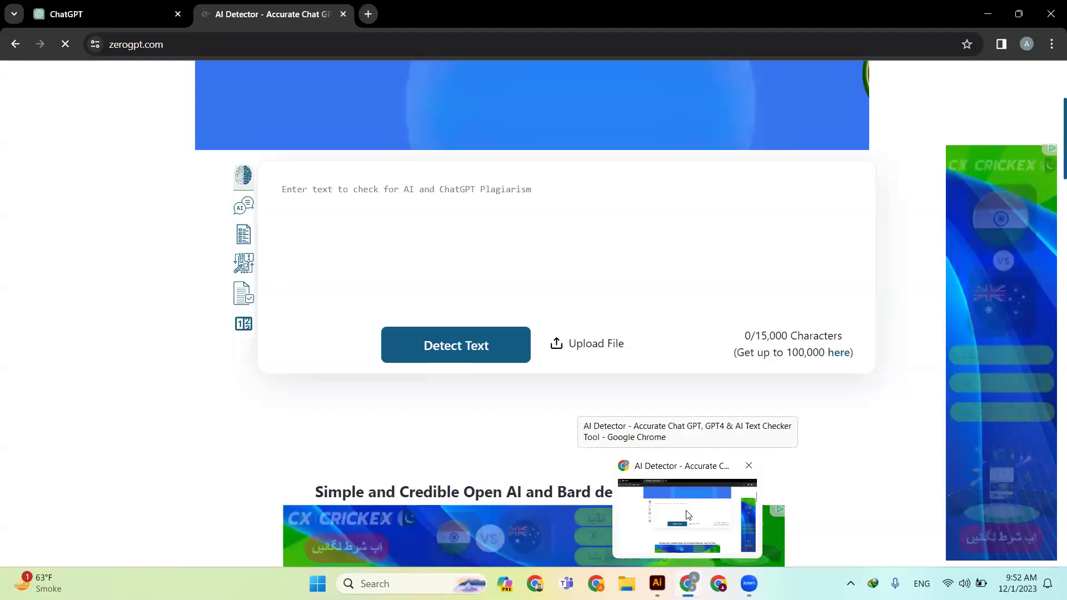
left_click(483, 206)
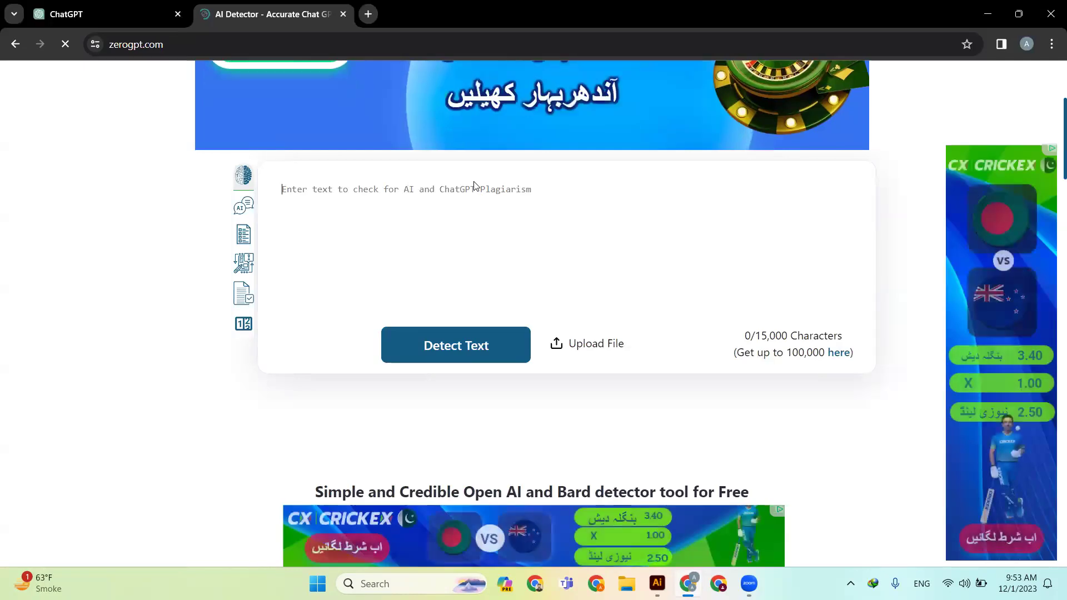
key("ctrl+v")
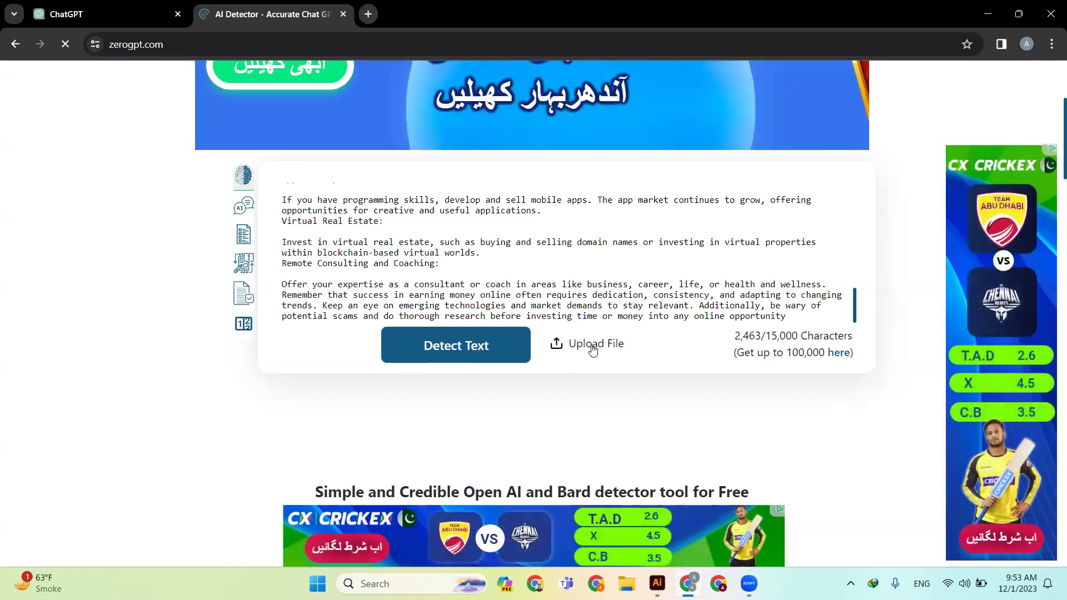
left_click(457, 347)
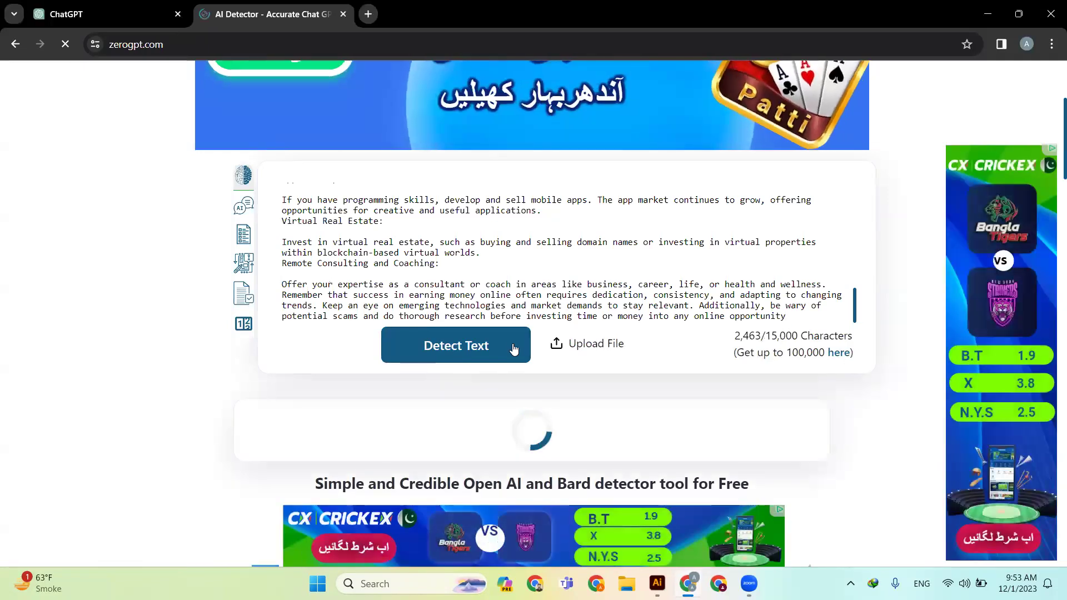
Examine the ZeroGPT detection result, including the AI percentage and the sentences highlighted as suspected AI text
scroll(537, 389, "down", 1)
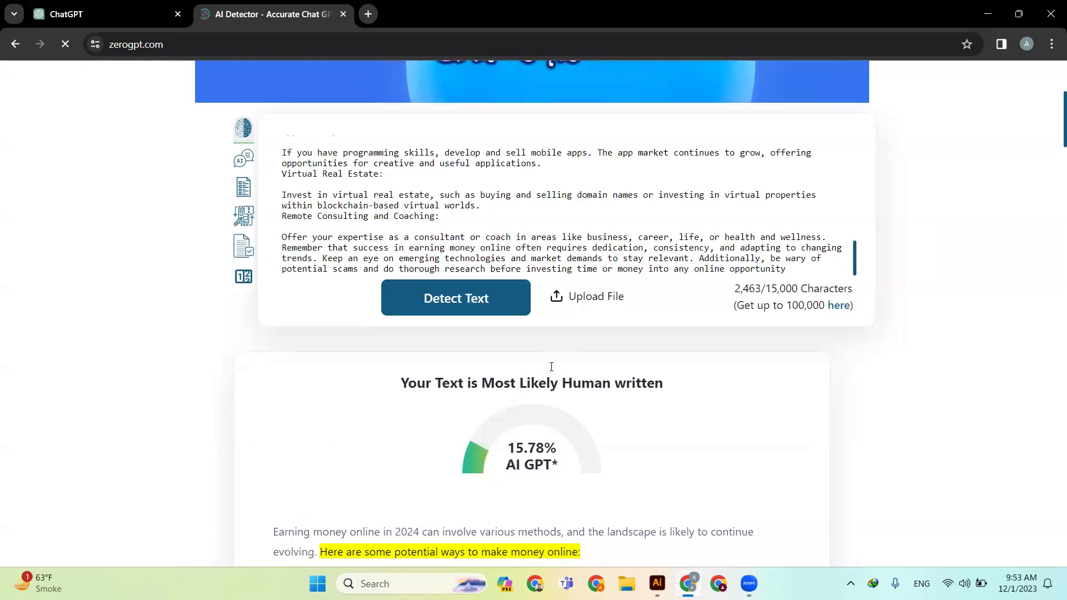
scroll(551, 366, "down", 2)
scroll(510, 327, "down", 2)
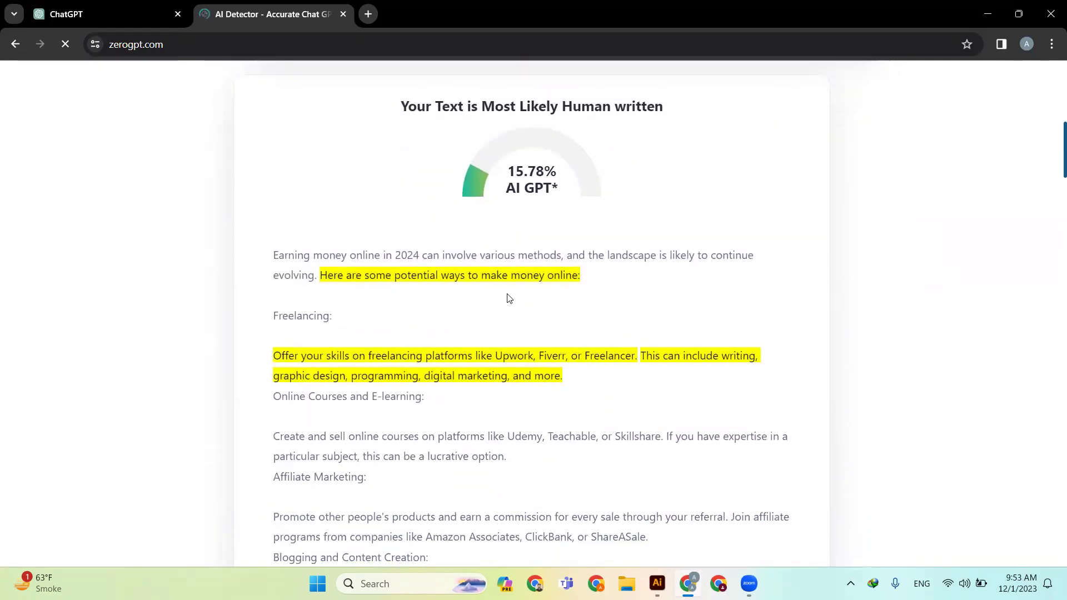
scroll(509, 298, "up", 1)
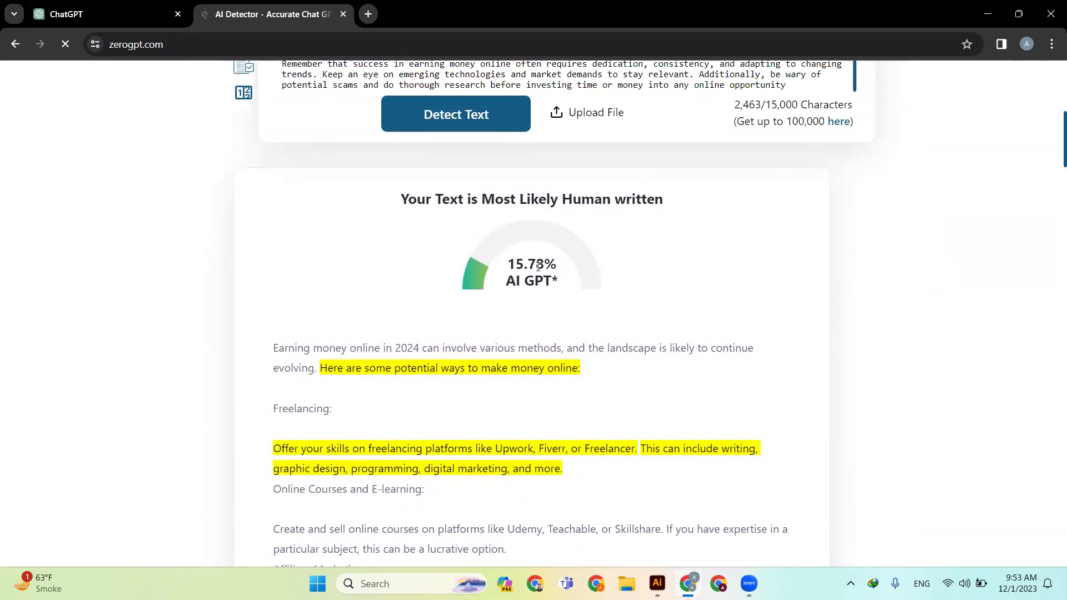
scroll(538, 265, "up", 1)
scroll(538, 313, "down", 1)
scroll(536, 253, "up", 4)
scroll(508, 300, "down", 8)
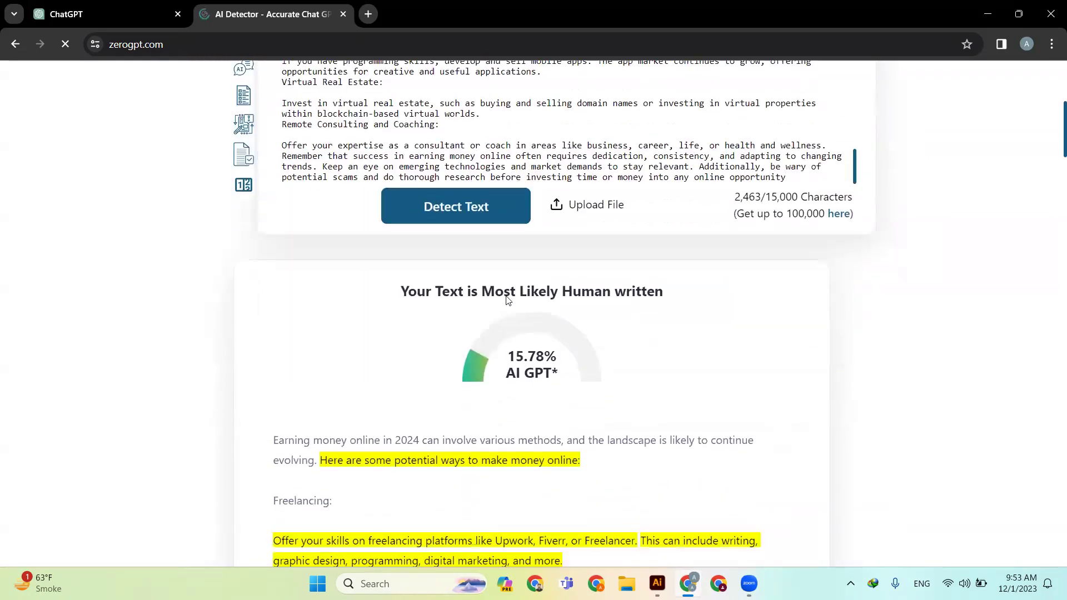
scroll(508, 300, "down", 3)
scroll(506, 296, "up", 2)
scroll(506, 296, "down", 4)
scroll(506, 296, "down", 15)
scroll(502, 302, "up", 16)
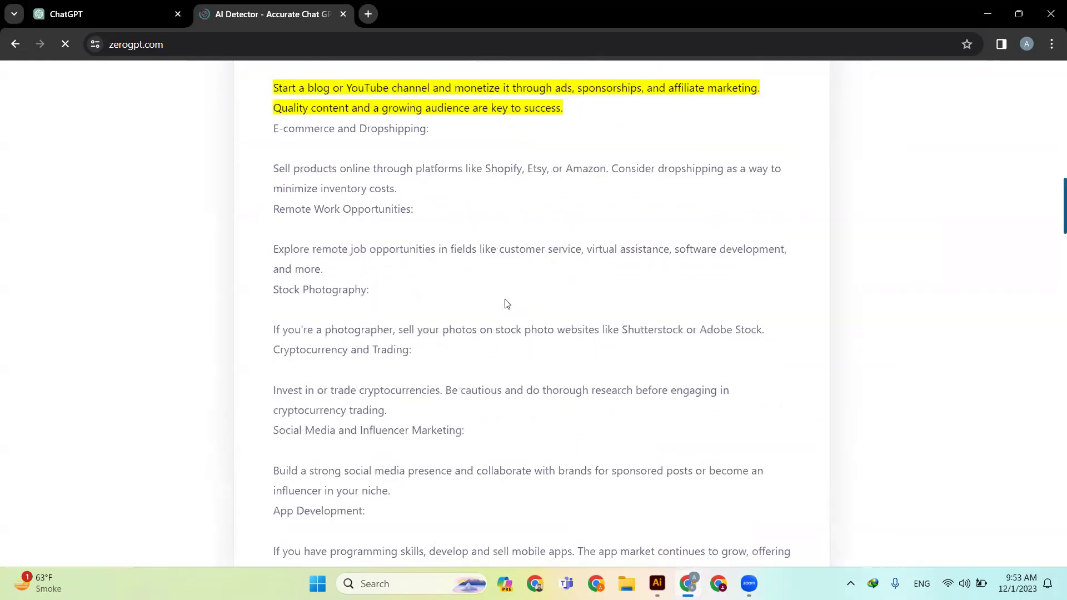
scroll(548, 341, "up", 1)
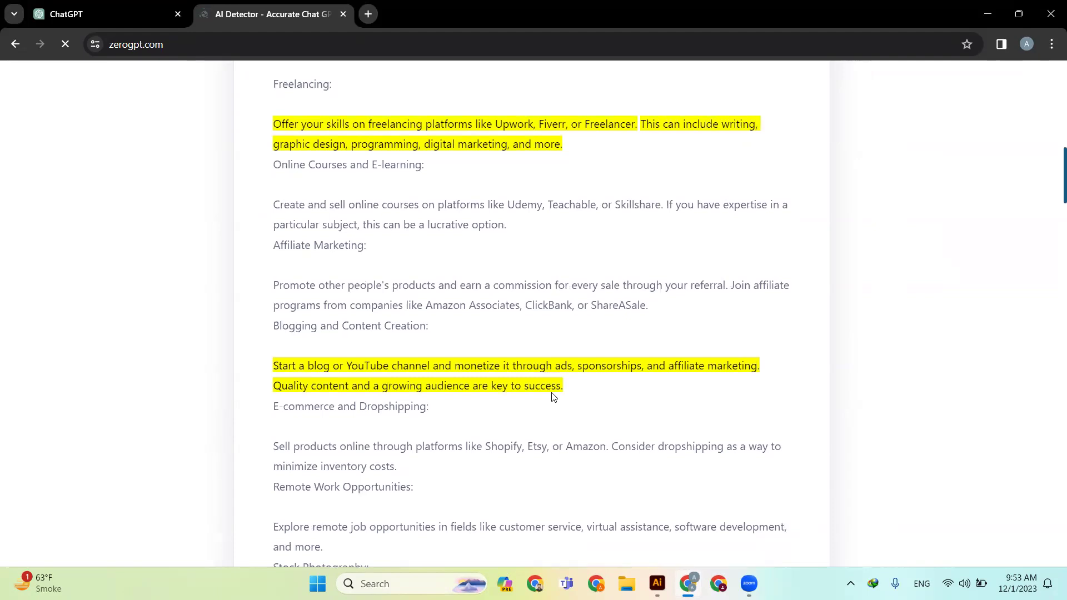
scroll(554, 397, "up", 1)
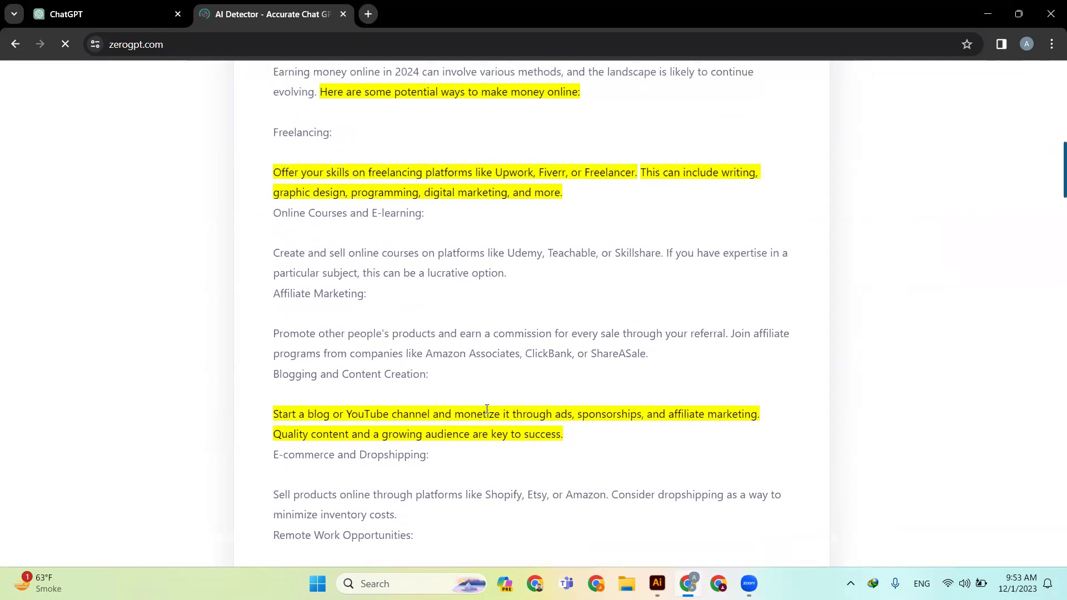
scroll(458, 410, "up", 5)
scroll(411, 353, "down", 4)
scroll(413, 358, "up", 8)
scroll(452, 349, "down", 20)
scroll(455, 351, "up", 18)
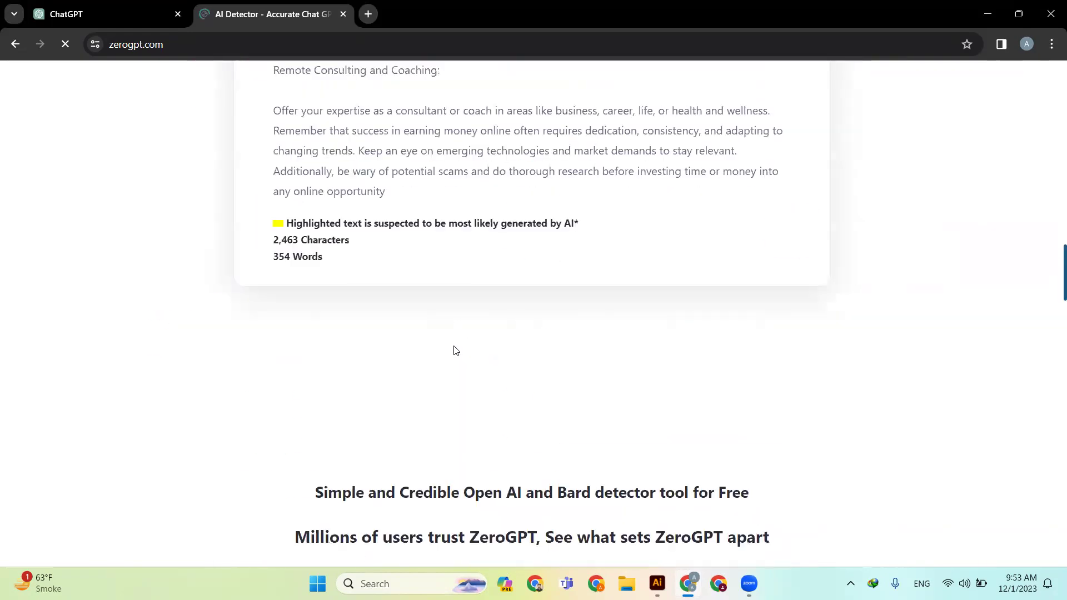
Copy the highlighted text under Blogging and Content Creation in the ZeroGPT result
scroll(456, 350, "up", 2)
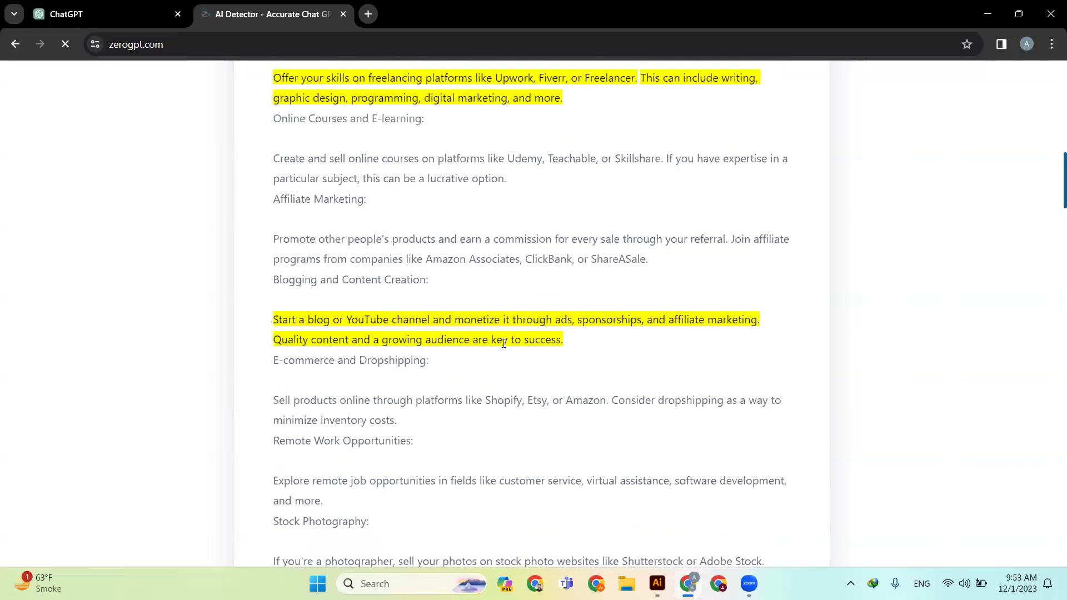
left_click_drag(561, 340, 262, 326)
key("ctrl+c")
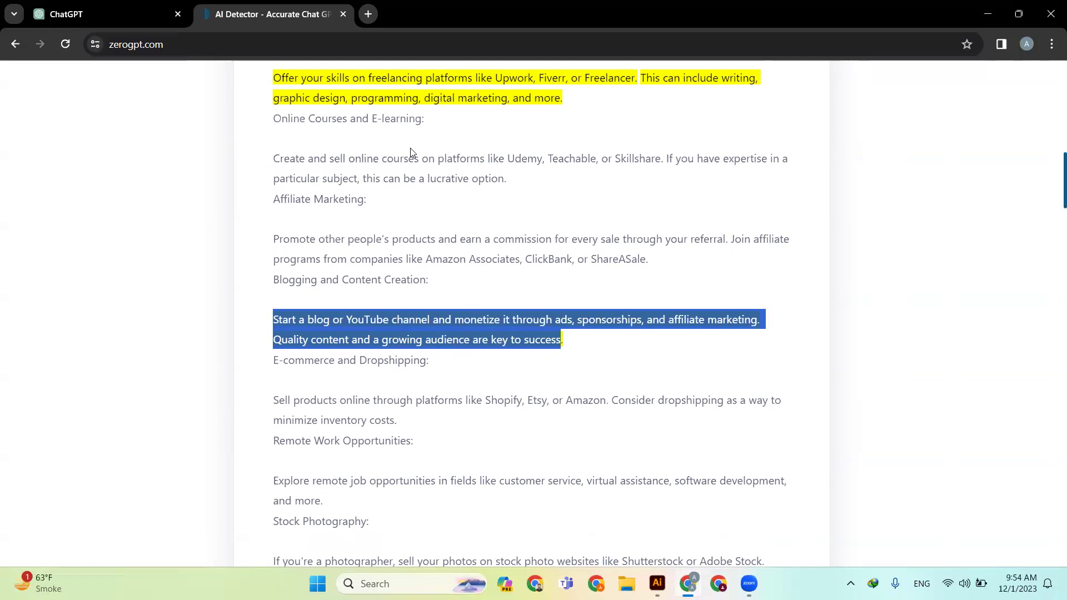
Open the undetectable.ai website in a new browser tab
left_click(369, 14)
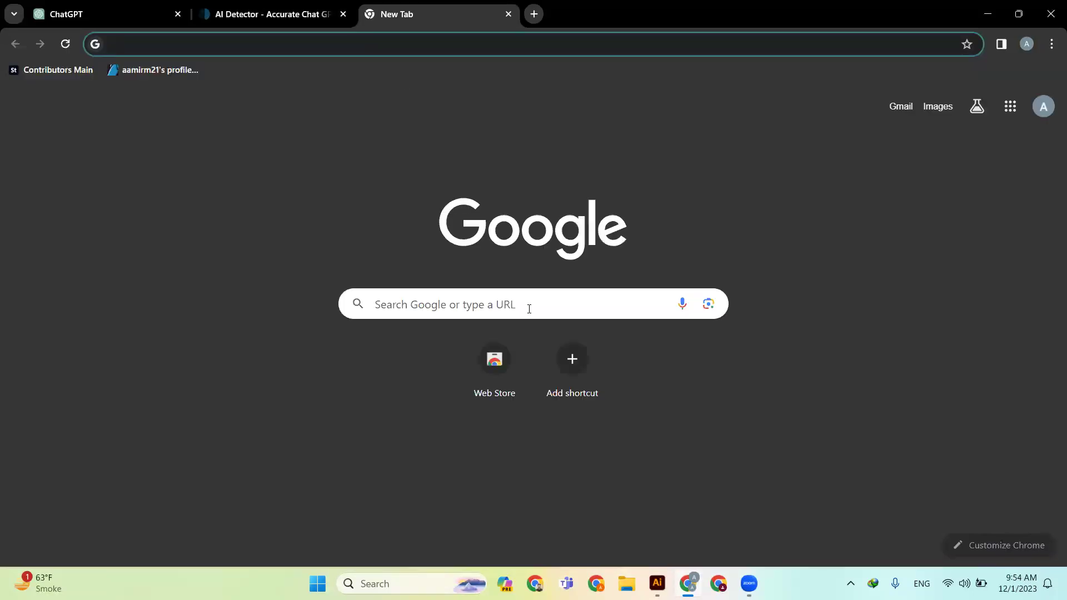
type("undete")
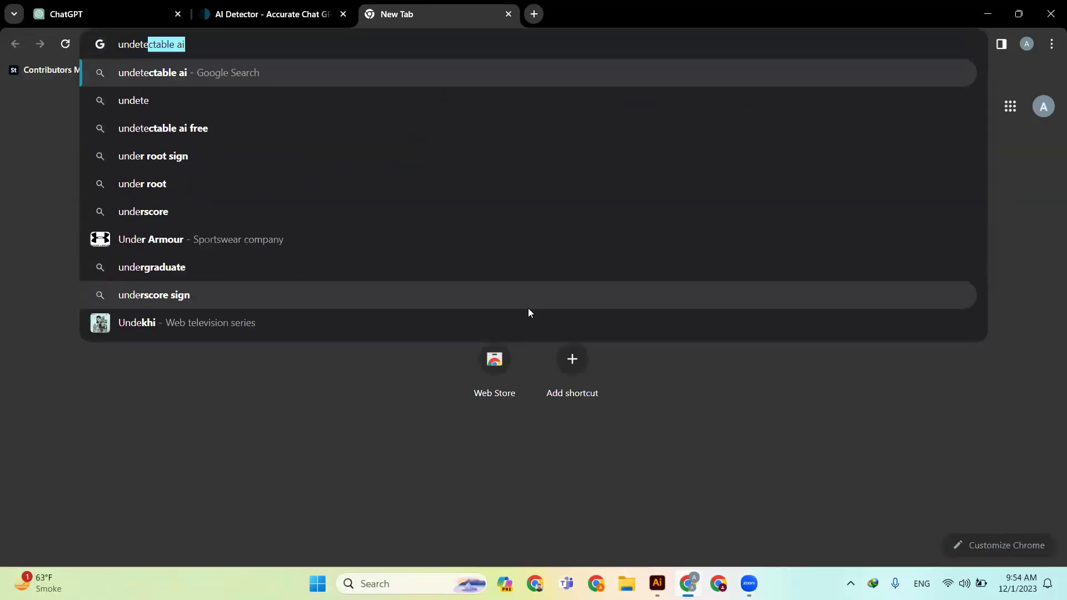
type("ctable")
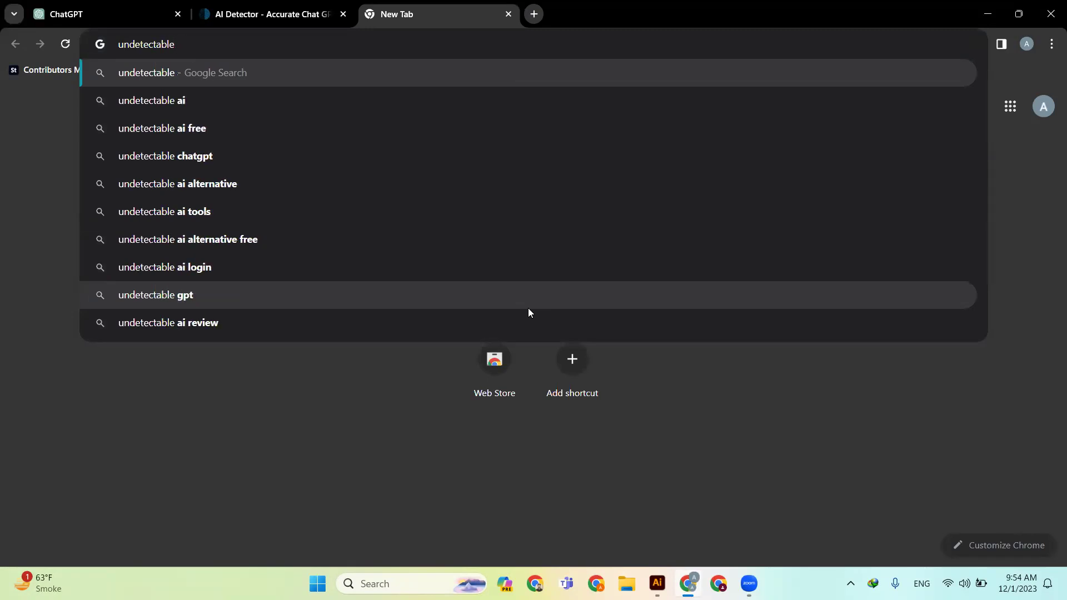
type(".ai")
key("Return")
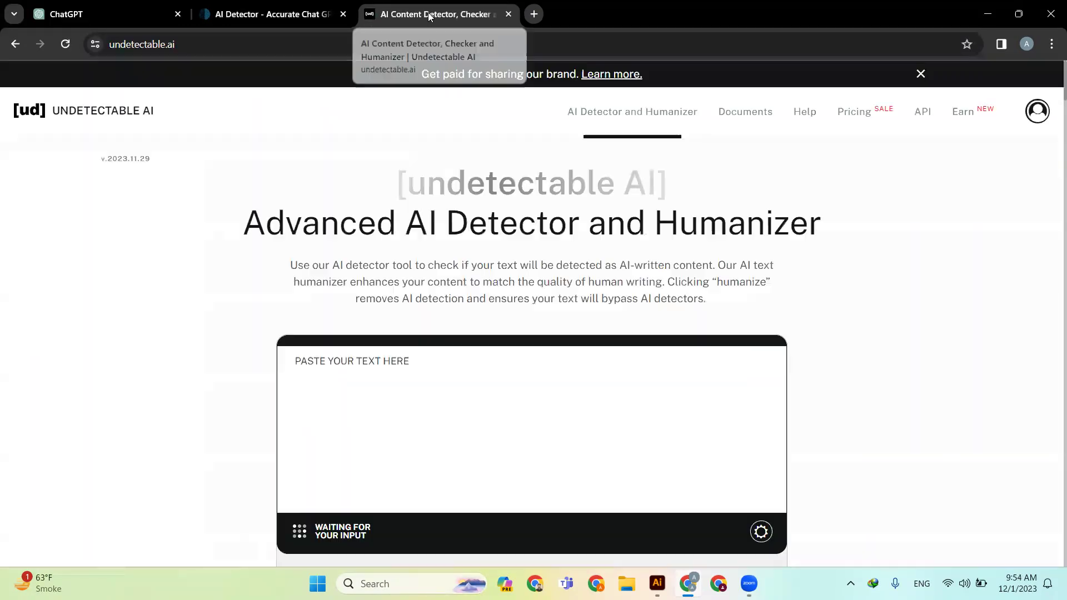
Paste the copied blogging text into the text box of the undetectable.ai AI detector and humanizer
scroll(437, 244, "down", 1)
scroll(439, 250, "down", 1)
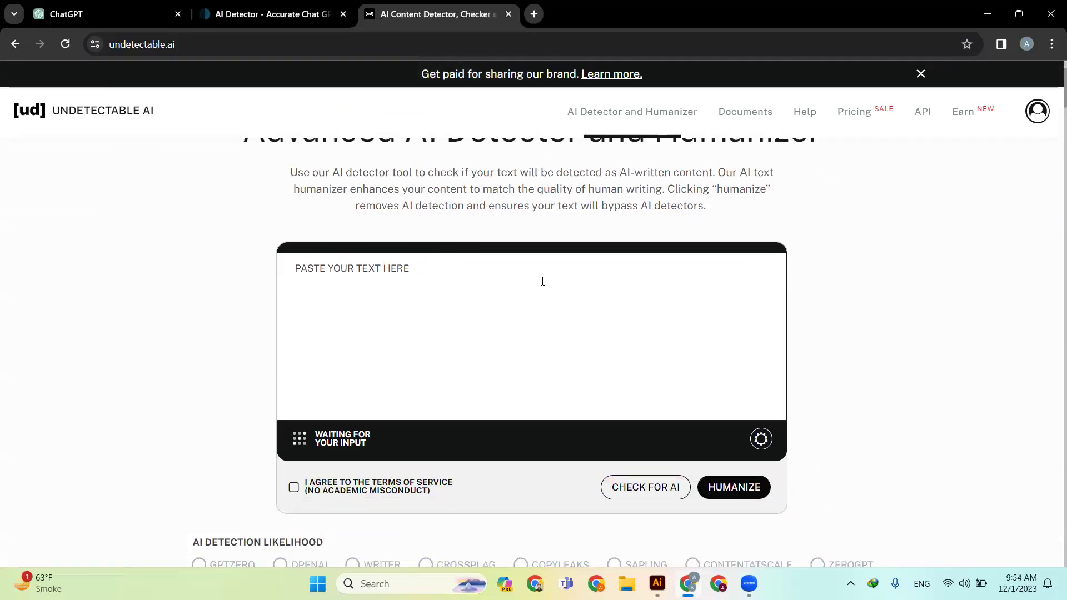
scroll(538, 272, "up", 2)
scroll(515, 278, "down", 2)
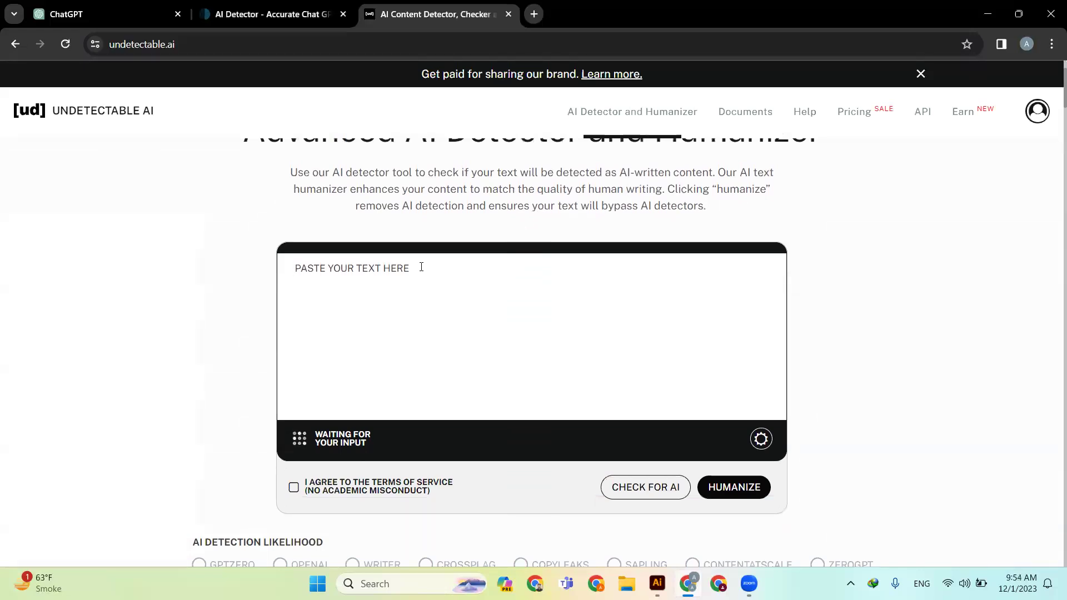
left_click(421, 267)
key("ctrl+v")
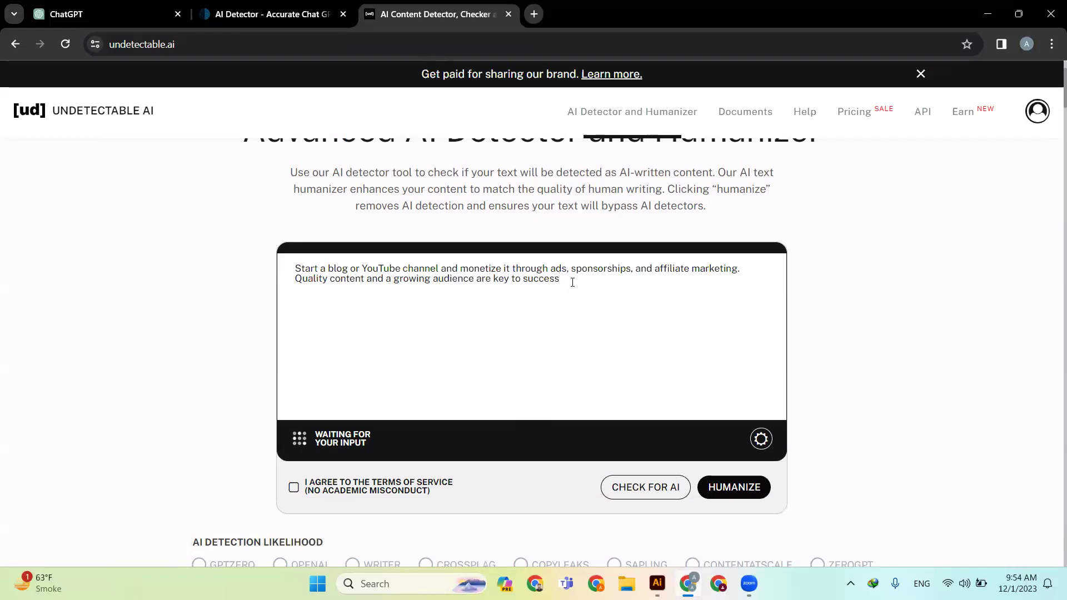
left_click_drag(572, 282, 289, 272)
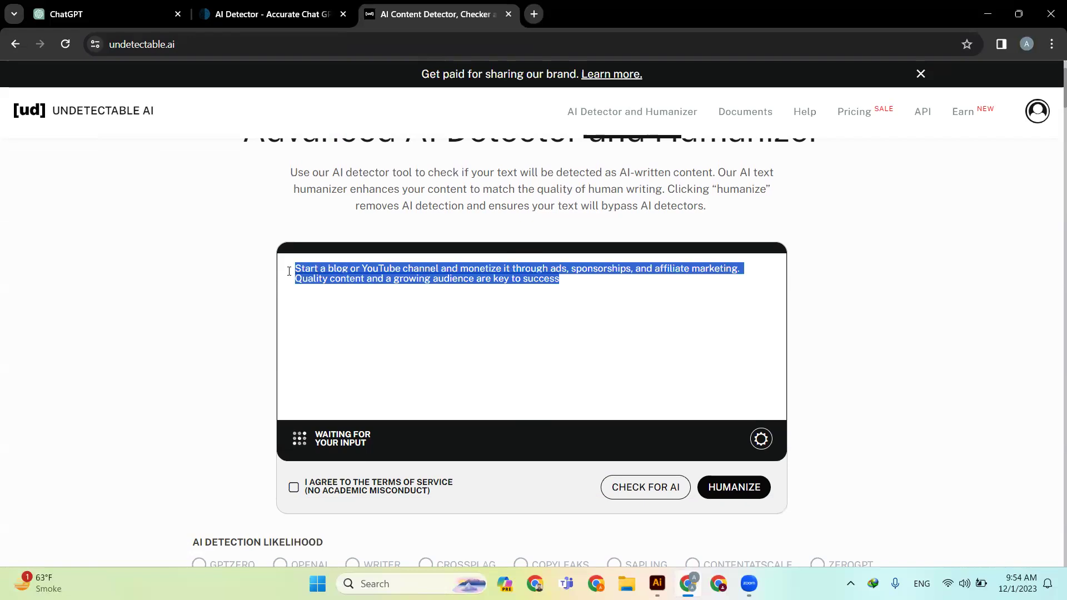
left_click(540, 309)
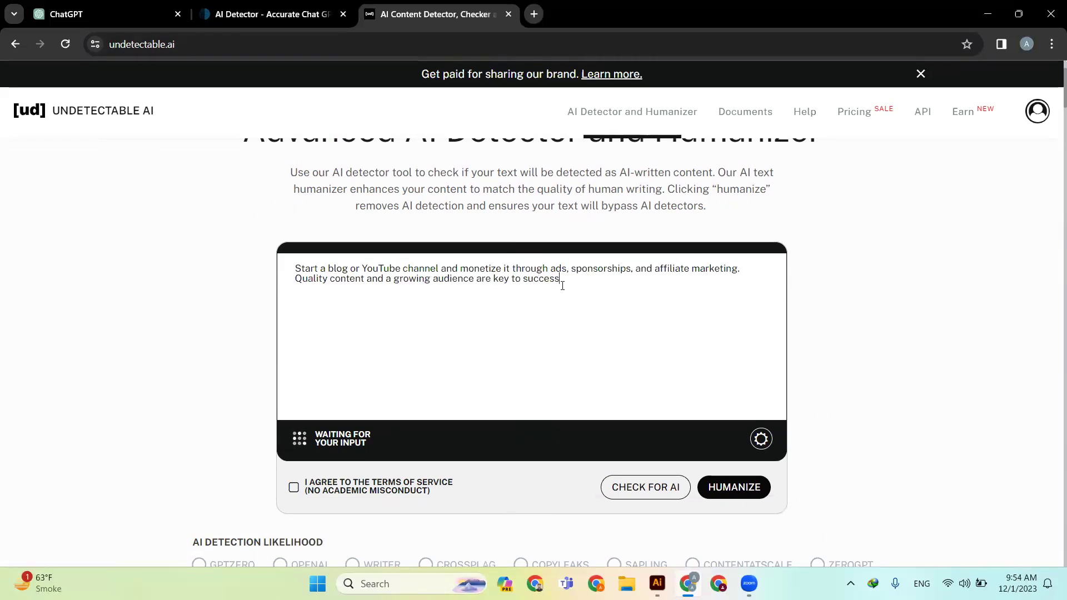
Review the pasted text and tool options, and compare the text with the highlighted blogging passage in the ZeroGPT result
scroll(563, 286, "up", 2)
scroll(605, 297, "down", 1)
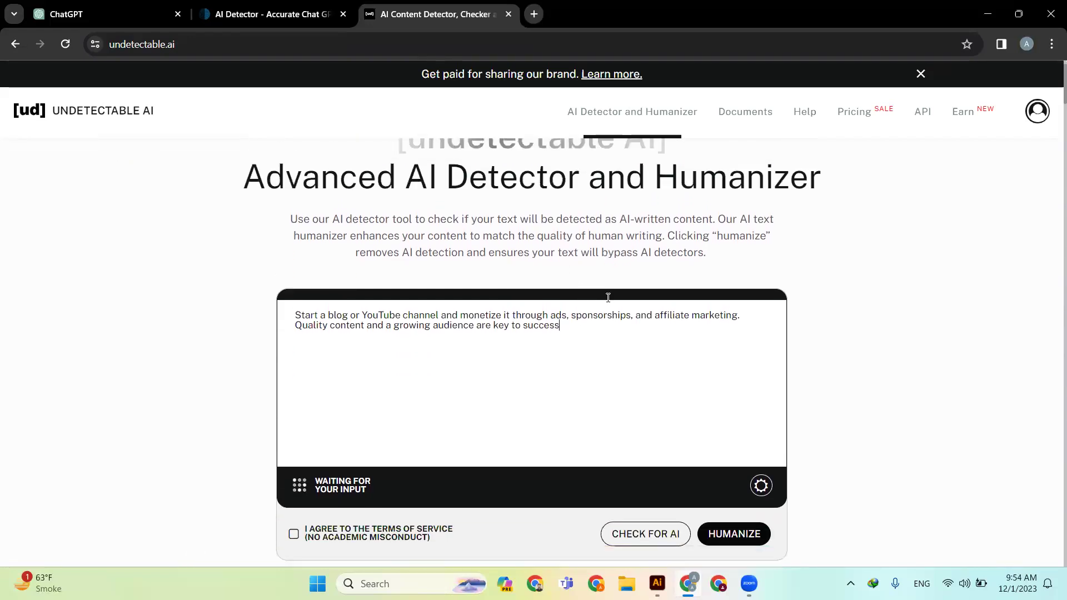
scroll(429, 435, "down", 3)
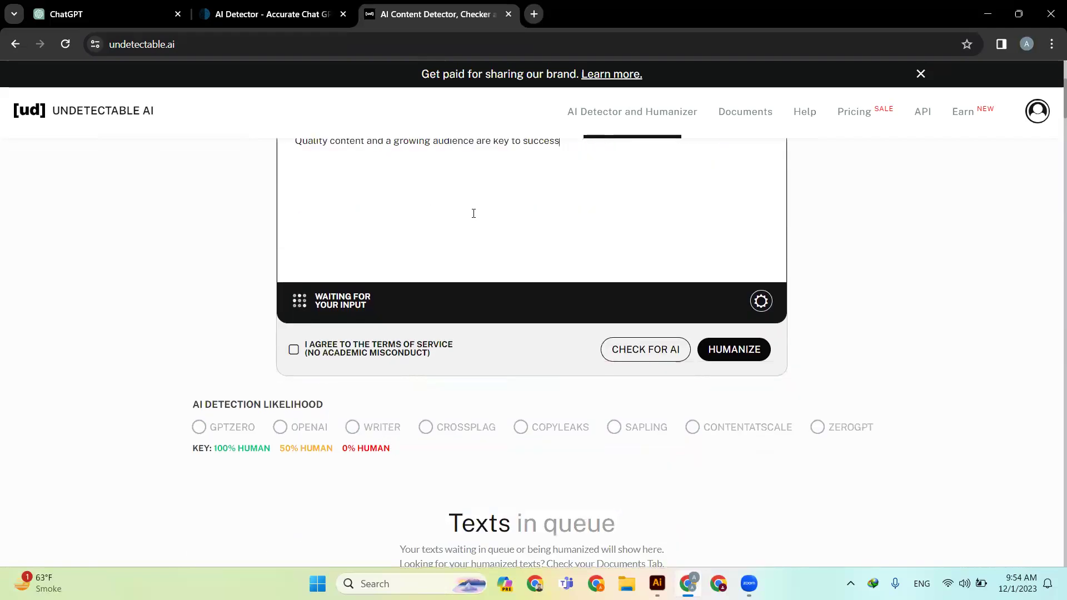
scroll(581, 275, "up", 2)
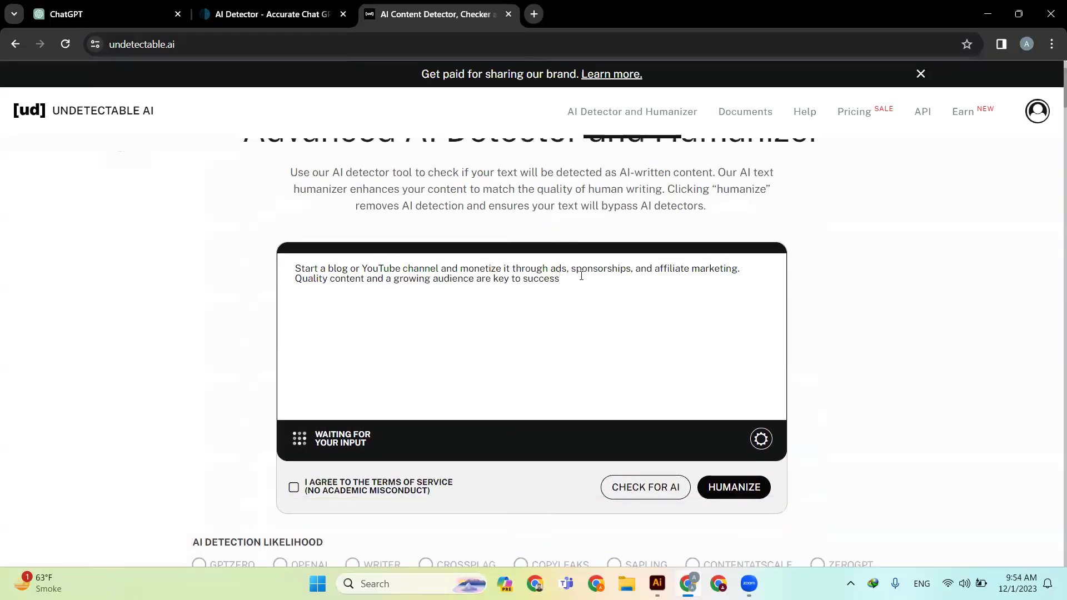
left_click(235, 15)
left_click(627, 222)
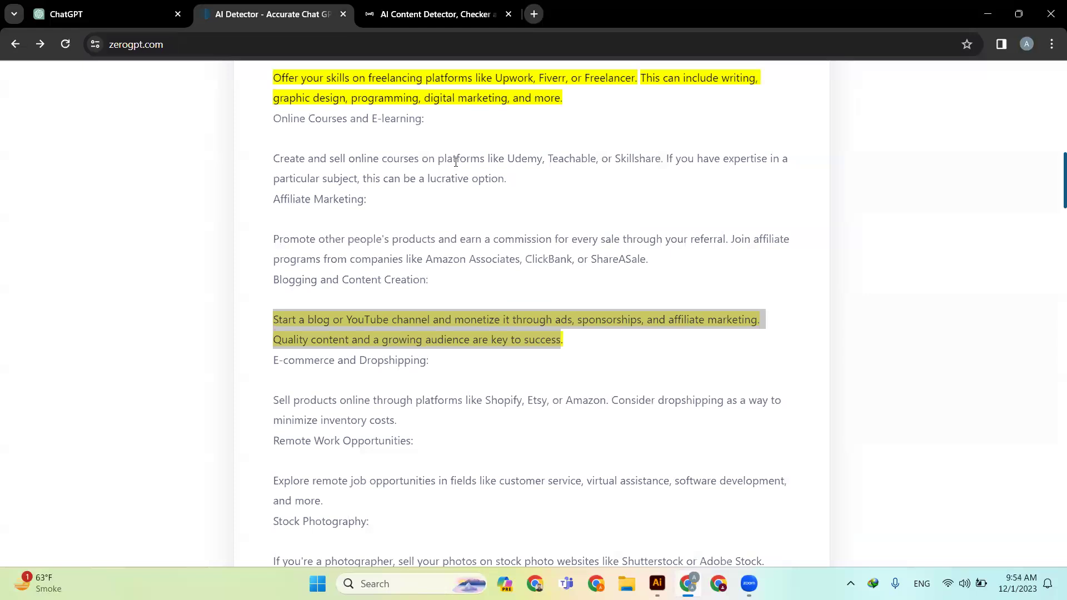
key("ctrl+Tab")
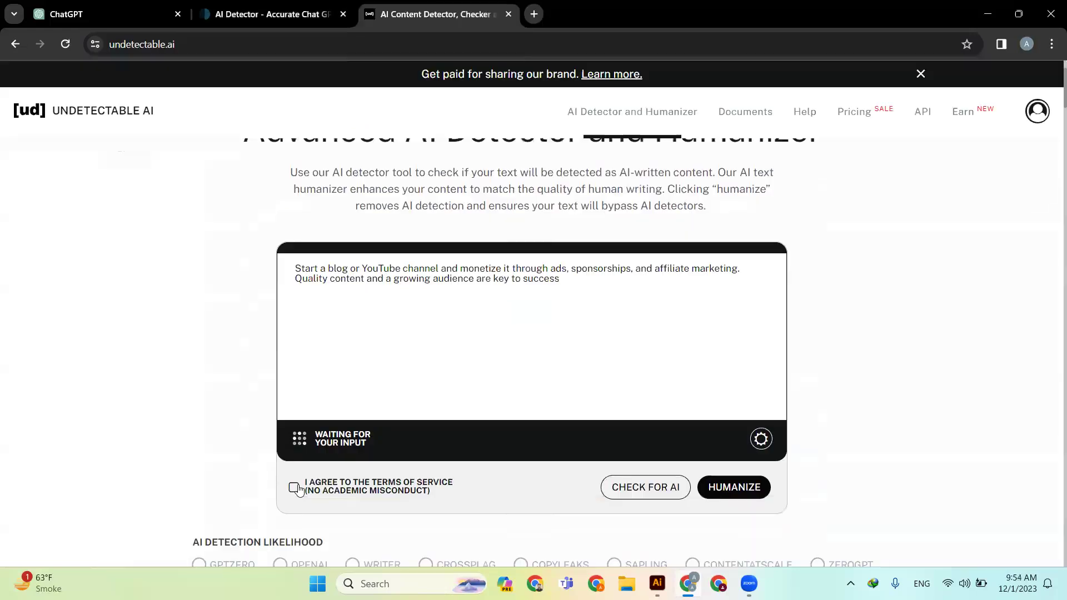
Agree to the terms of service, submit the text for humanizing, and log in with the saved Google account
left_click(295, 488)
left_click(722, 494)
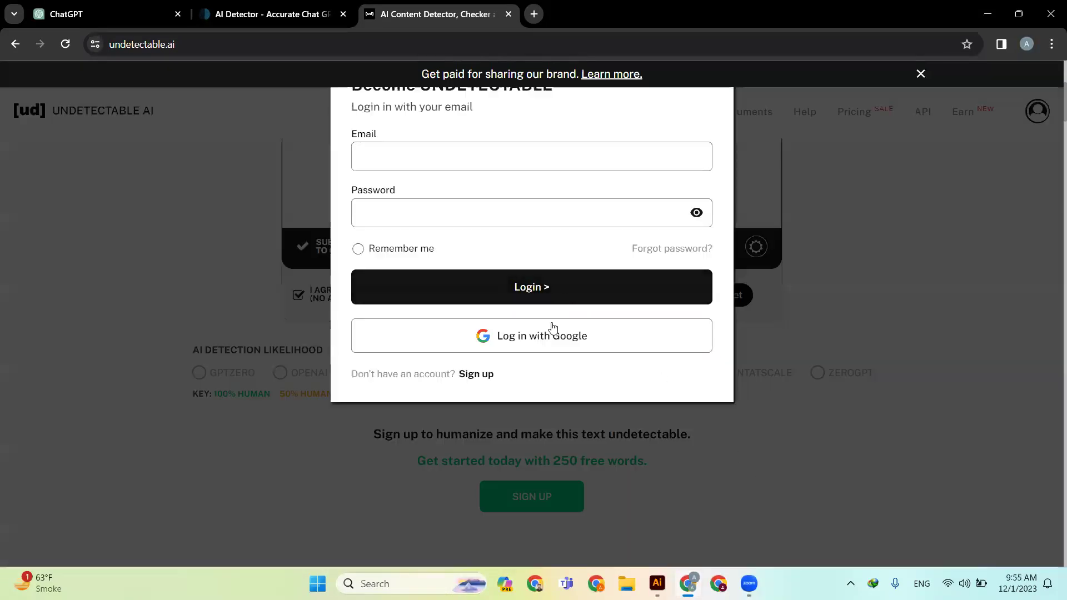
left_click(547, 339)
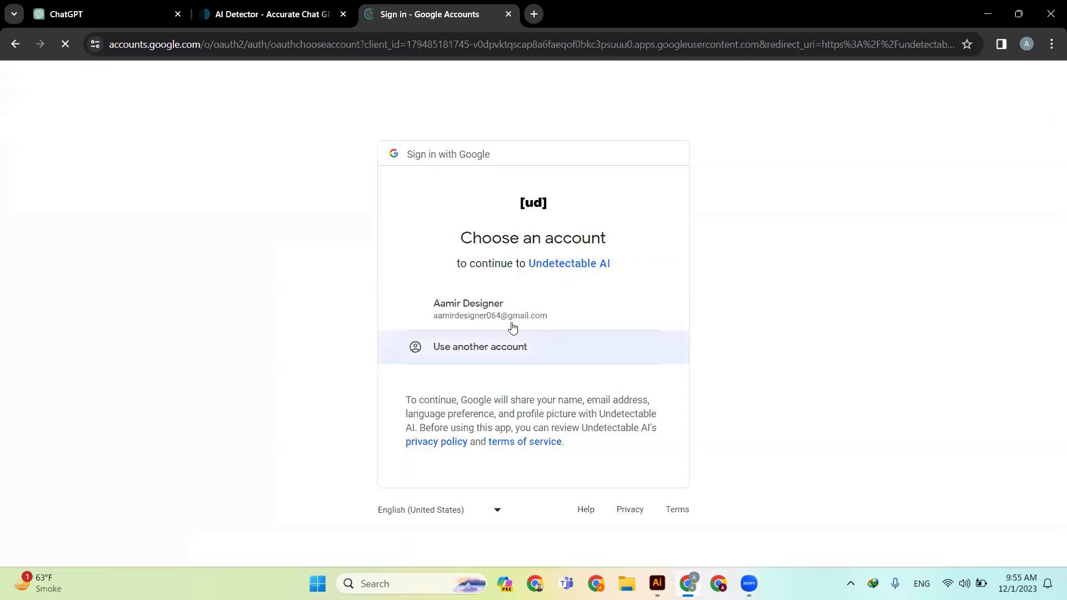
double_click(487, 308)
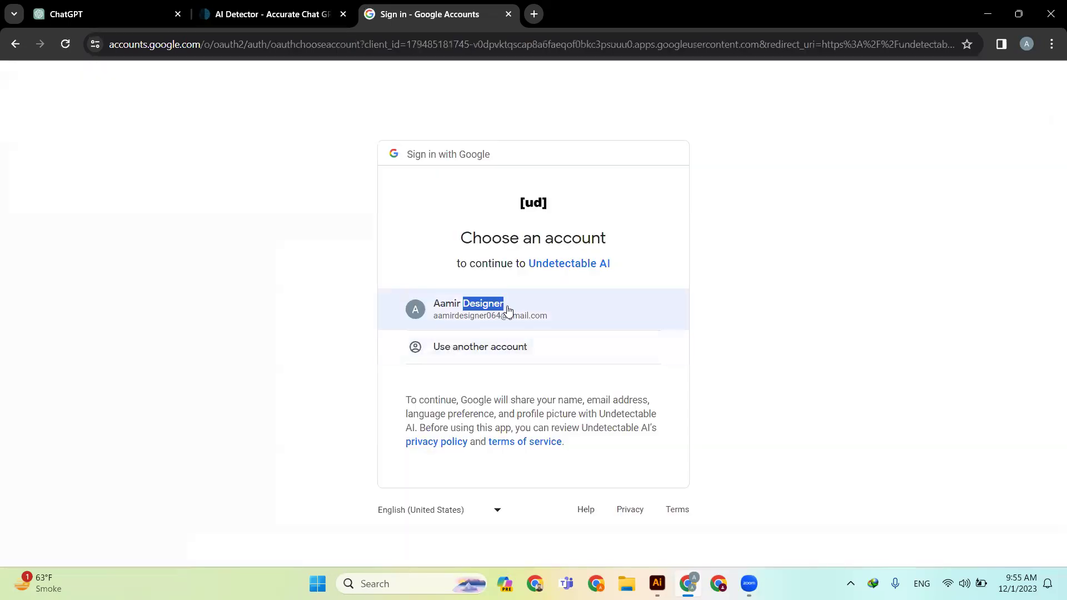
left_click(564, 309)
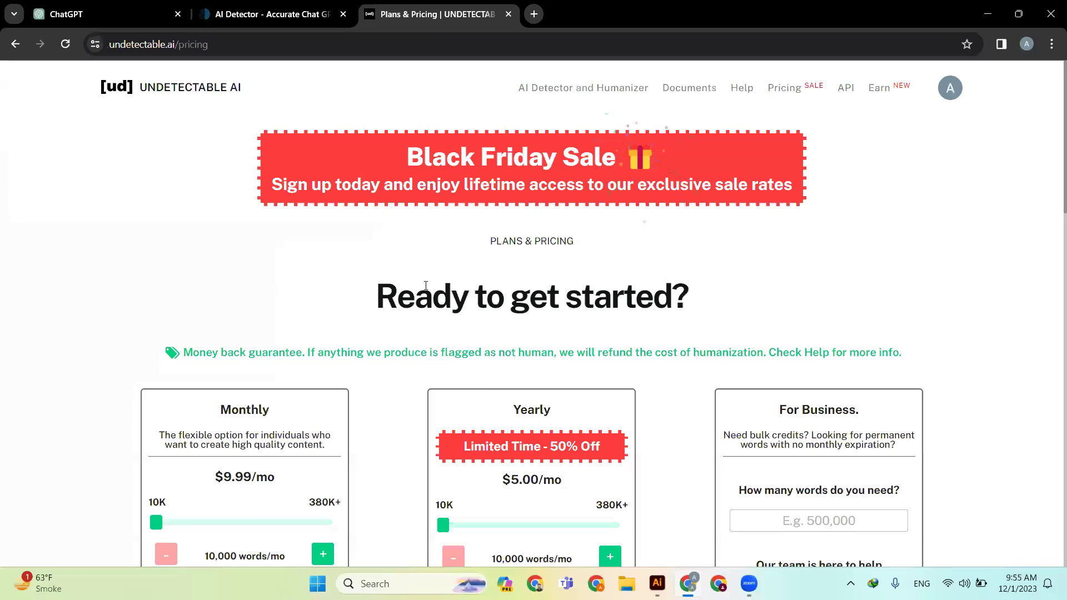
Return from the pricing plans to the AI Detector and Humanizer page, paste the copied blogging text again and humanize it
scroll(429, 338, "down", 13)
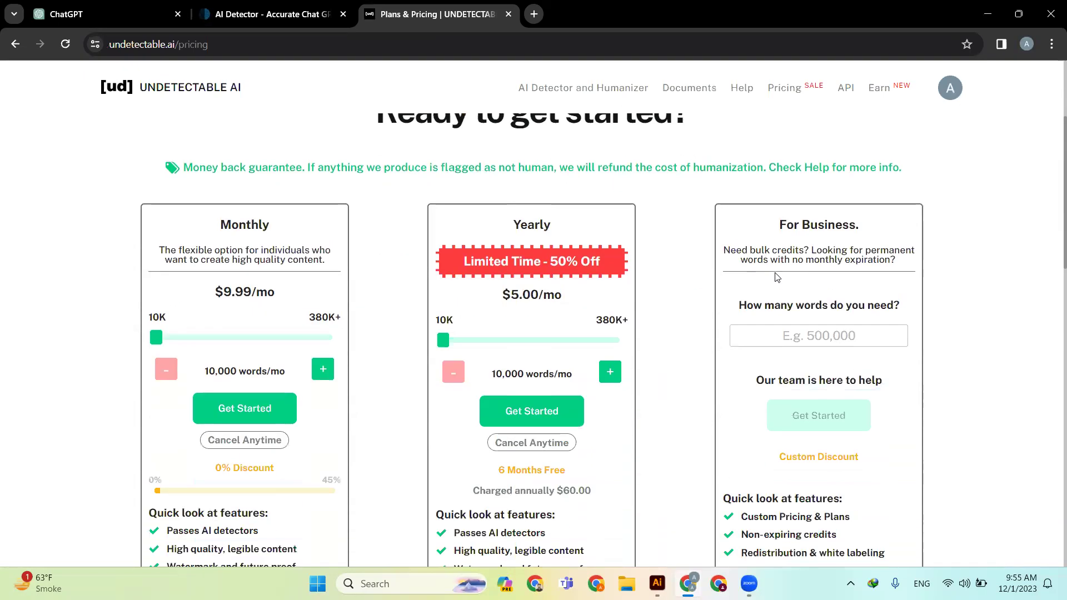
scroll(429, 338, "up", 10)
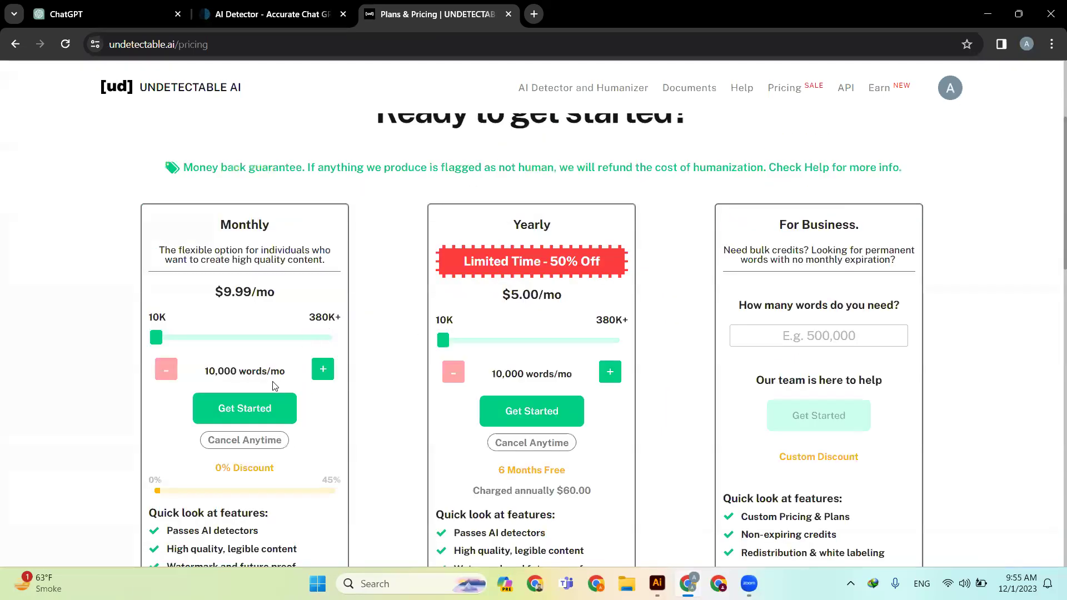
scroll(272, 385, "up", 3)
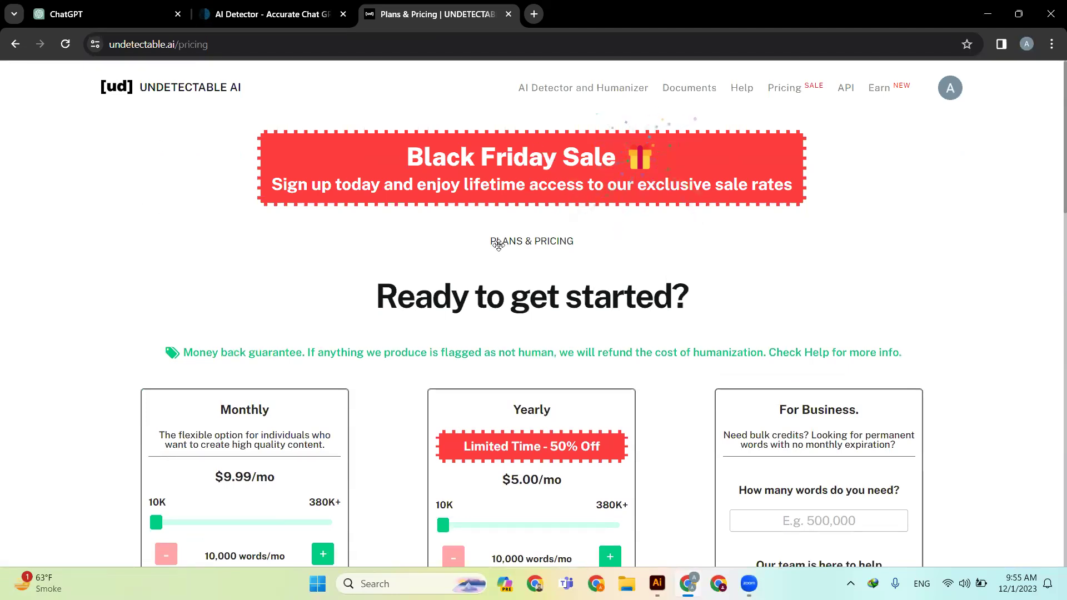
left_click(607, 90)
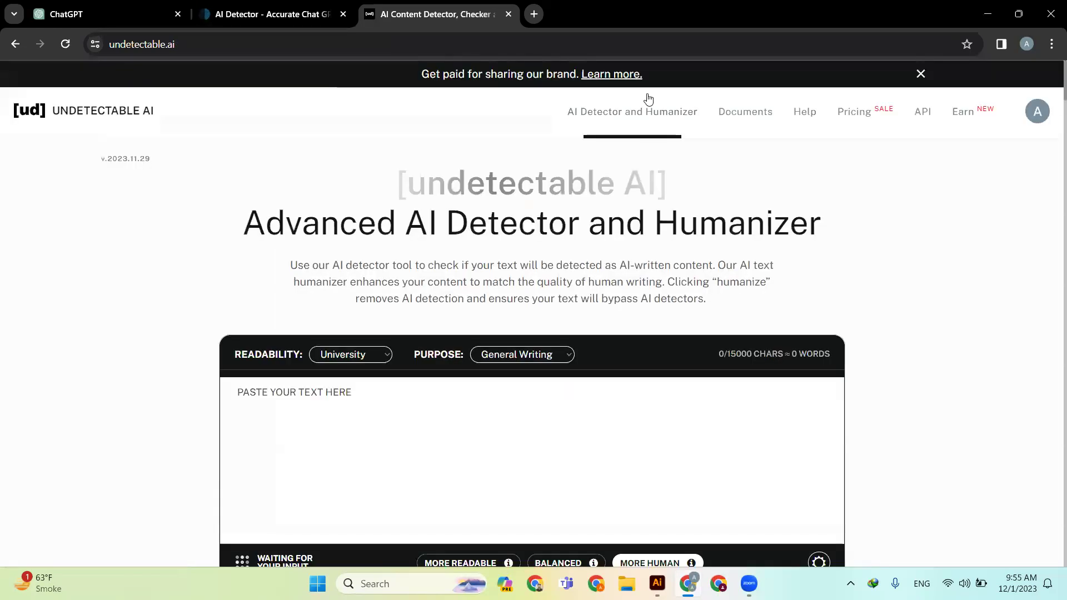
scroll(448, 346, "down", 3)
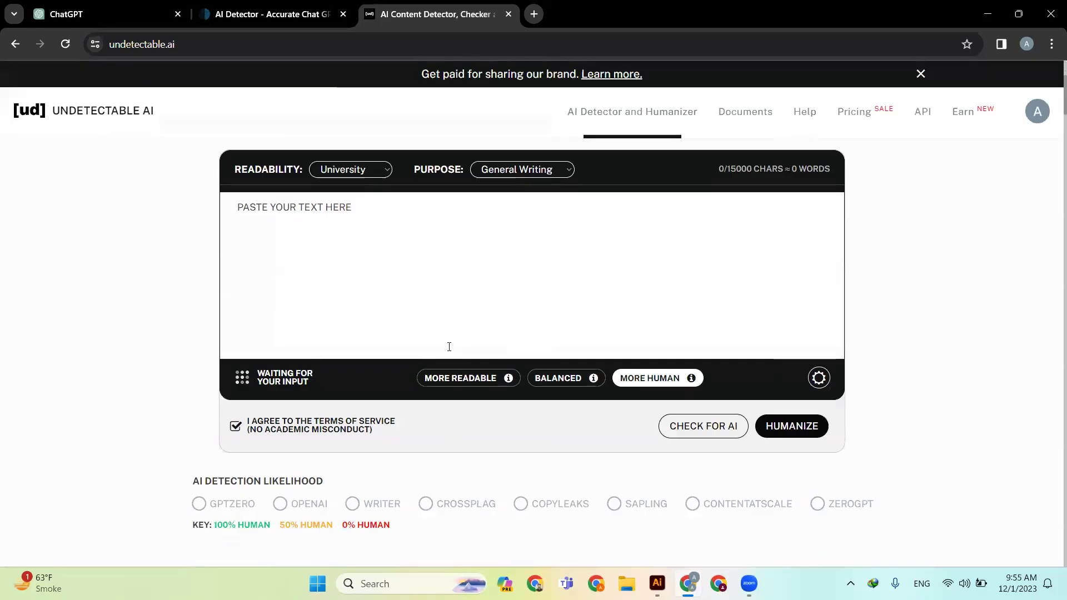
left_click(365, 228)
type("Start a blog or YouTube channel and monetize it through ads, sponsorships, and affiliate marketing. Quality content and a growing audience are key to success")
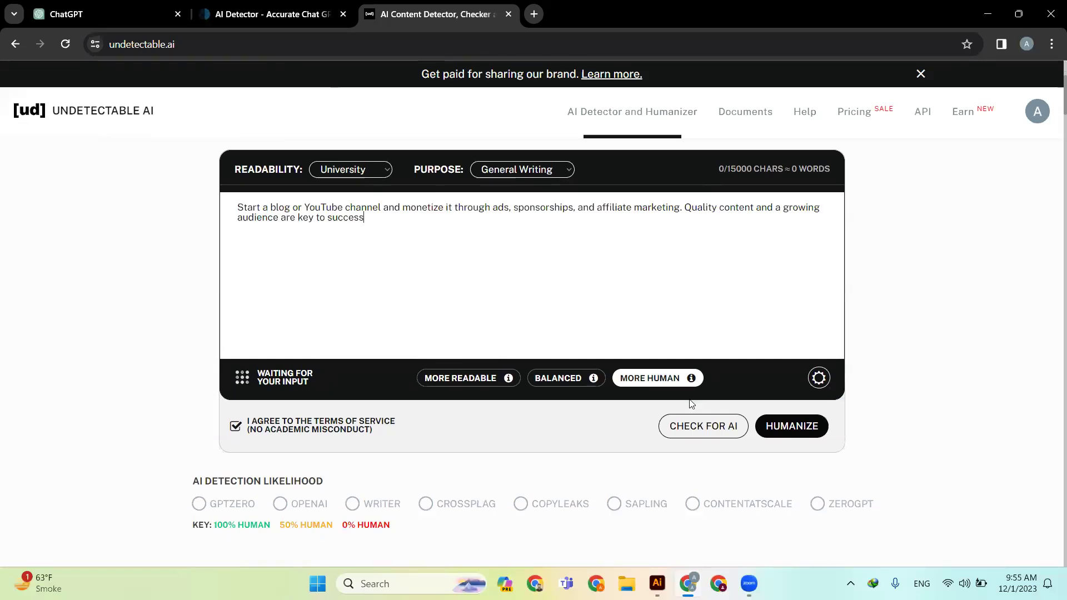
left_click(785, 427)
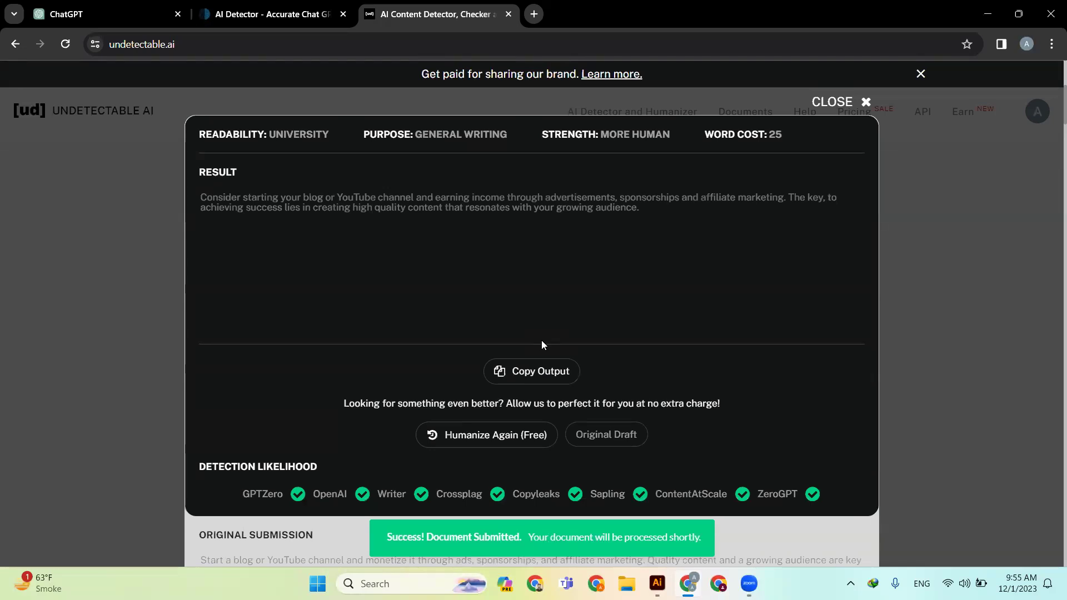
Humanize the text once more for free and copy the rewritten result, dismissing the sign-up pop-up
left_click(508, 434)
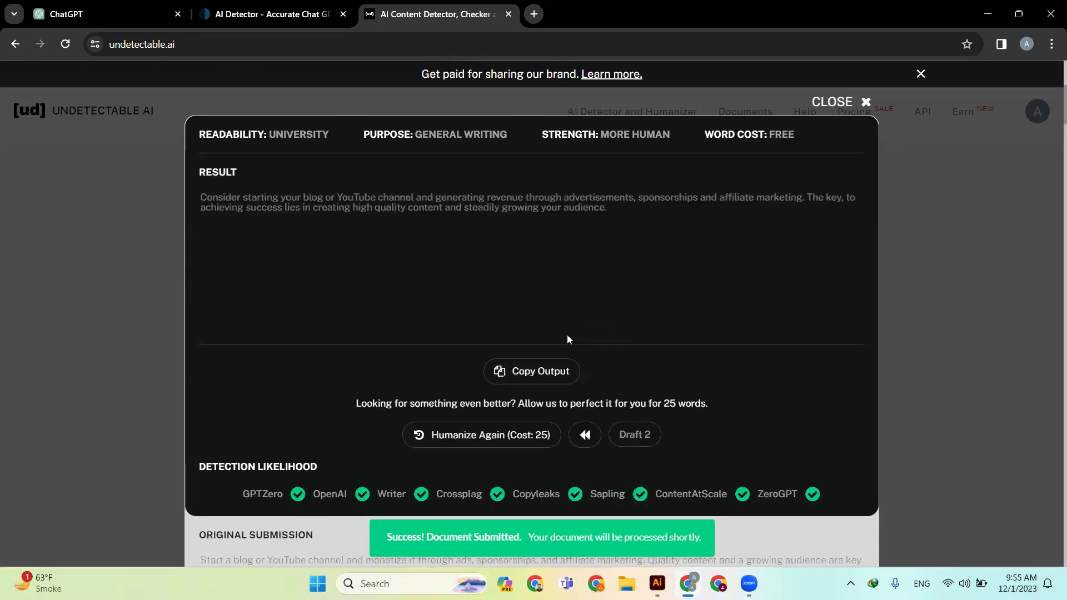
left_click_drag(611, 207, 197, 203)
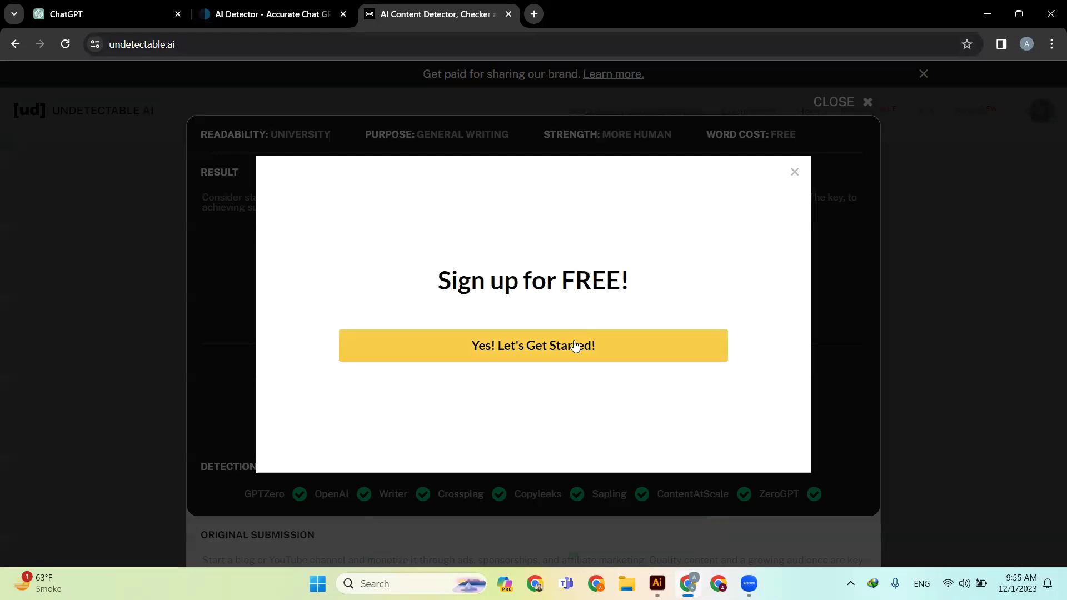
left_click(794, 172)
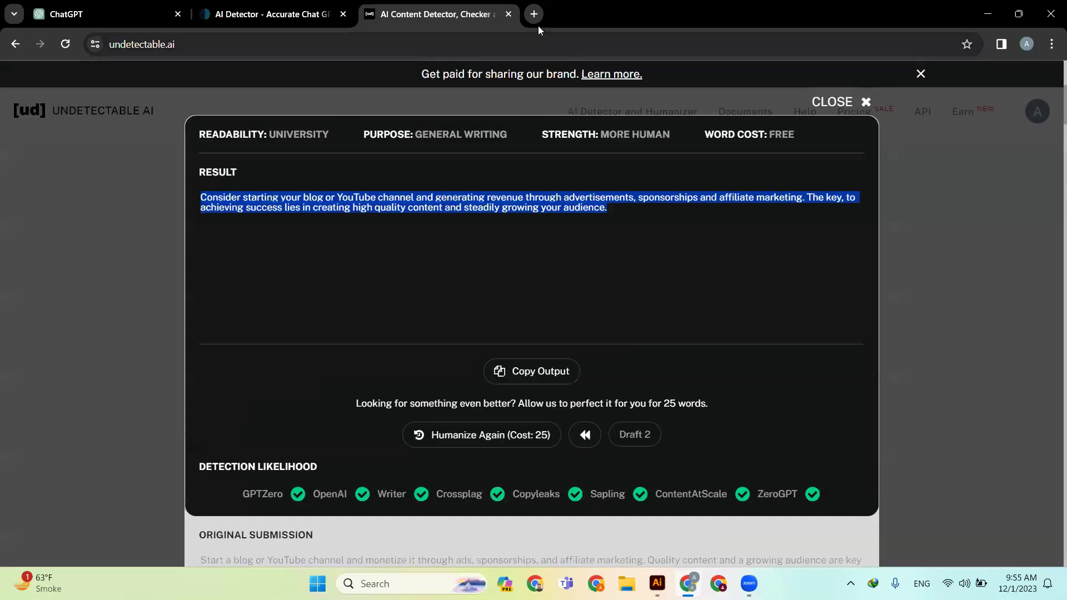
Search Google for zerogpt in another new tab and open the ZeroGPT website from the results
left_click(534, 16)
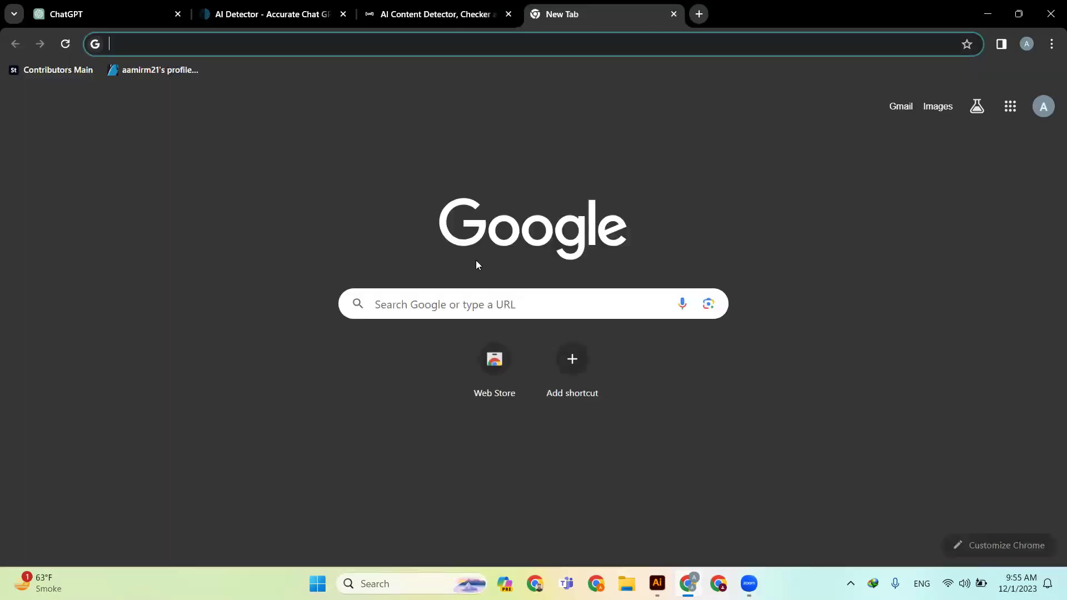
type("zero")
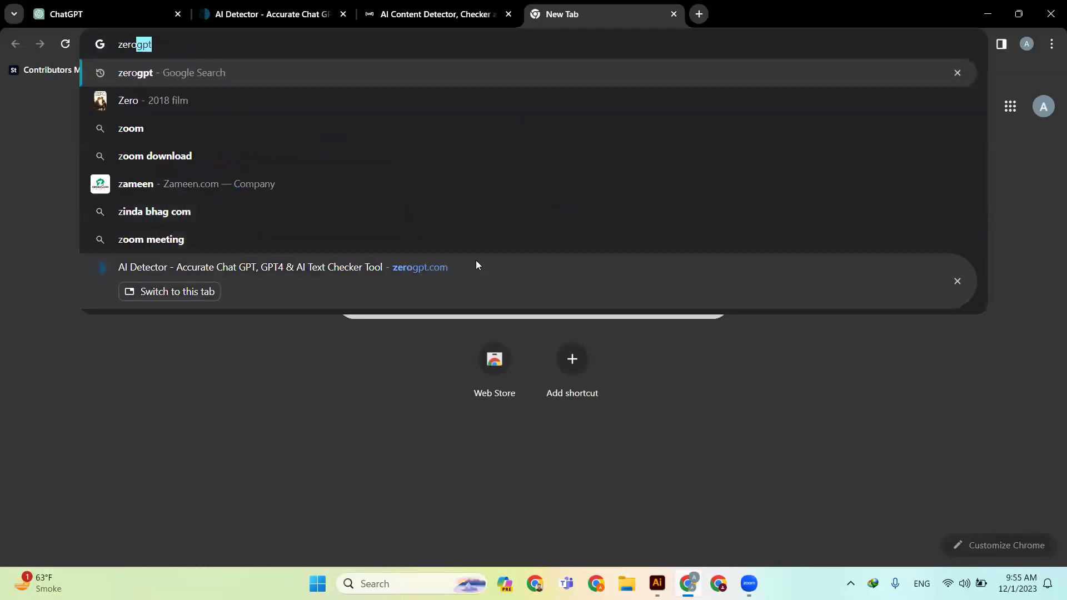
type("gpt")
key("Return")
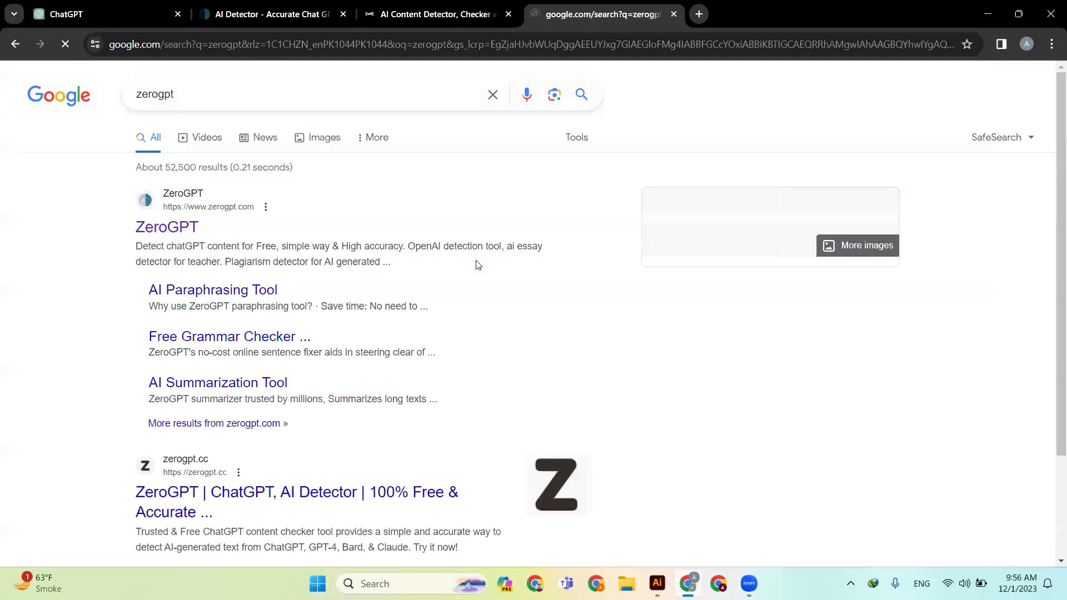
left_click(157, 225)
Paste the humanized text into ZeroGPT's text box, run the AI text detection and view the result
scroll(444, 411, "down", 2)
left_click(465, 333)
type("Consider starting your blog or YouTube channel and generating revenue through advertisements, sponsorships and affiliate marketing. The key, to achieving success lies in creating high quality content and steadily growing your audience.")
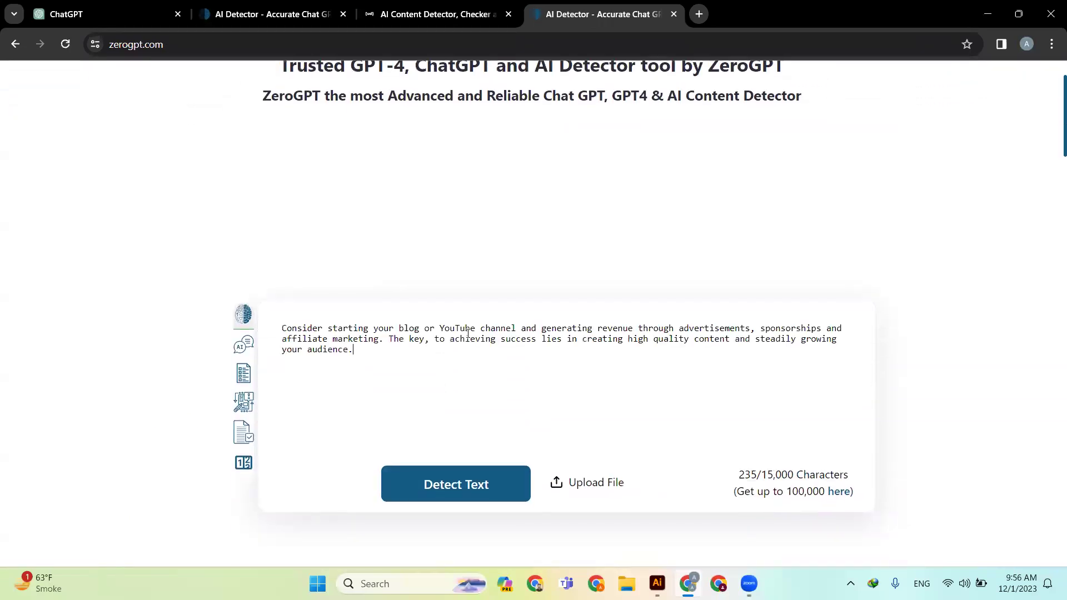
scroll(522, 463, "down", 2)
left_click(472, 351)
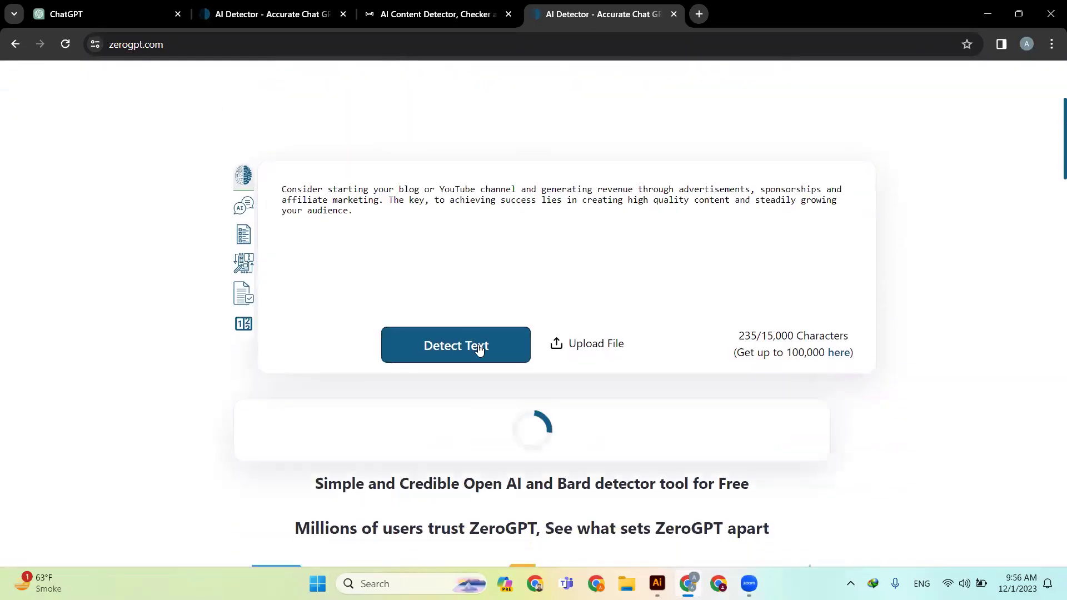
scroll(500, 441, "down", 2)
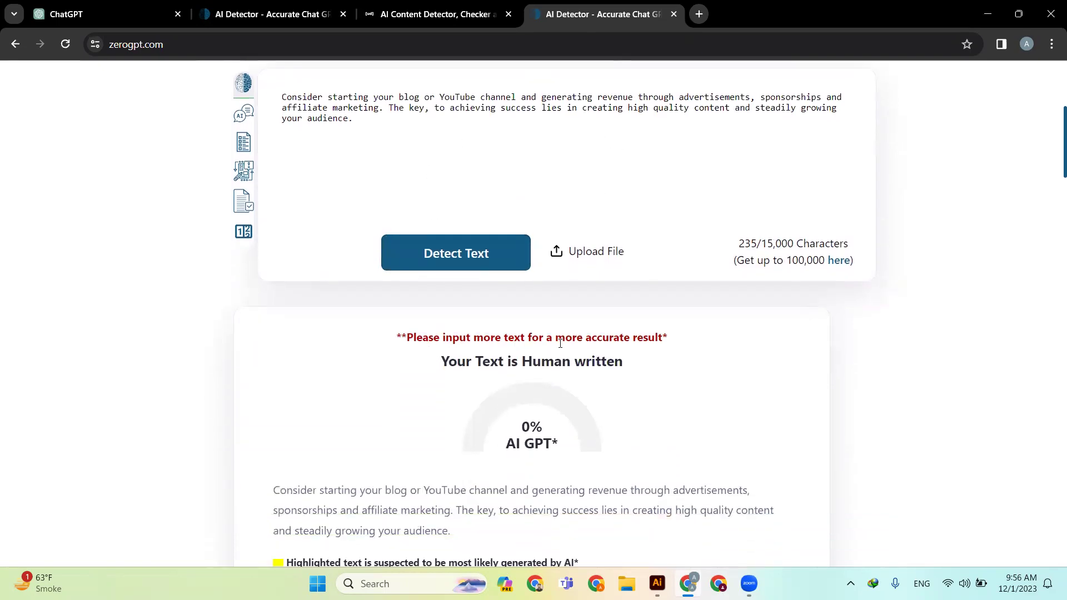
scroll(538, 360, "up", 1)
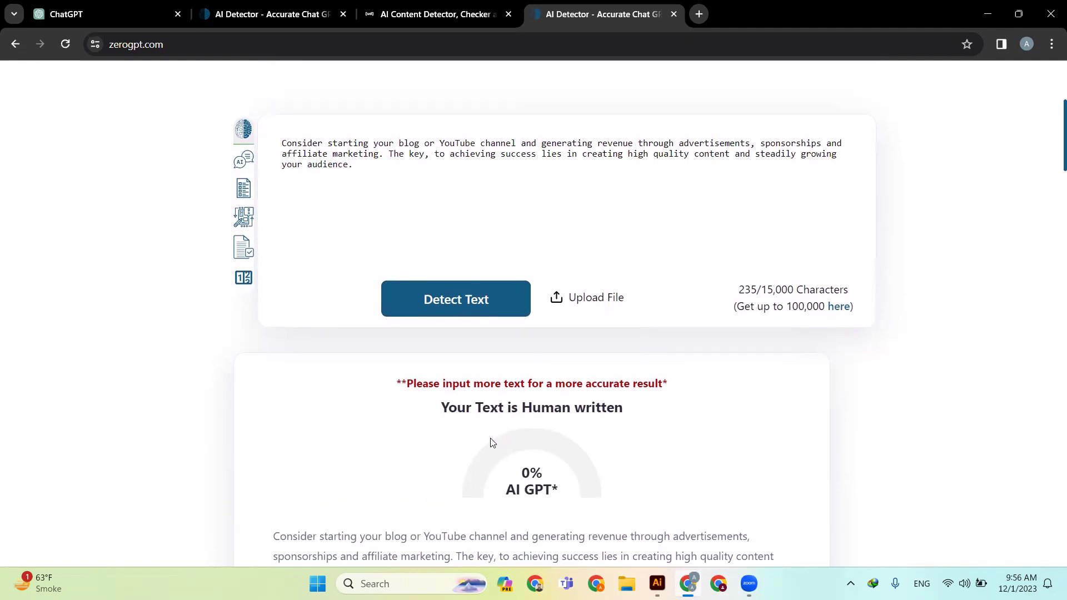
Review the blogging rewrite's detection result, and copy the highlighted freelancing passage from the original ZeroGPT results
scroll(472, 417, "down", 3)
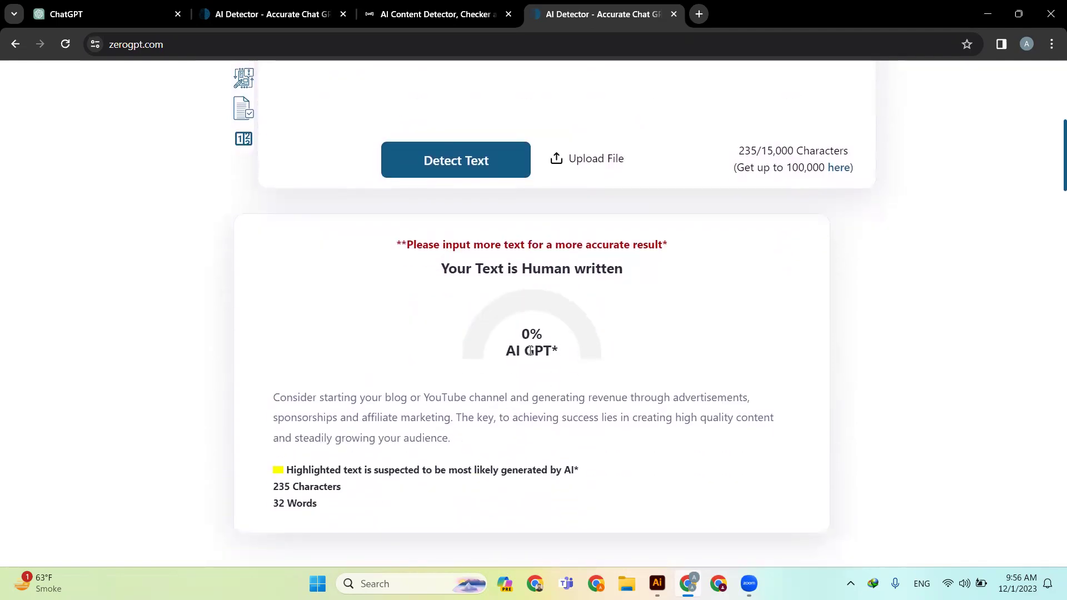
scroll(517, 322, "up", 3)
left_click(264, 6)
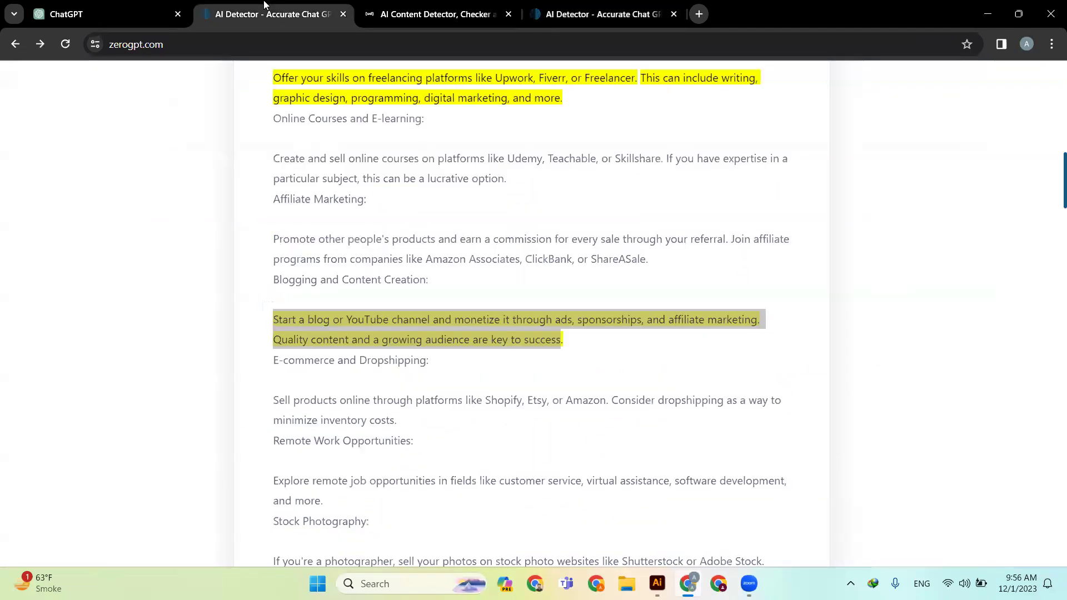
scroll(443, 250, "up", 5)
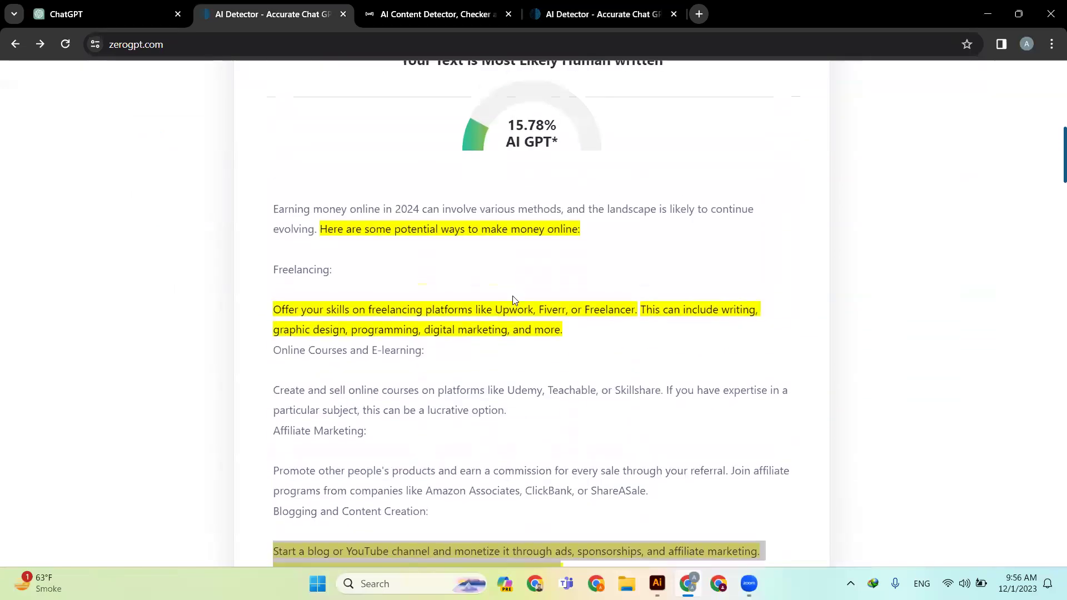
left_click_drag(467, 328, 269, 309)
key("ctrl+c")
Switch to Undetectable AI, review the blogging rewrite alongside its original draft, and close the result
left_click(473, 15)
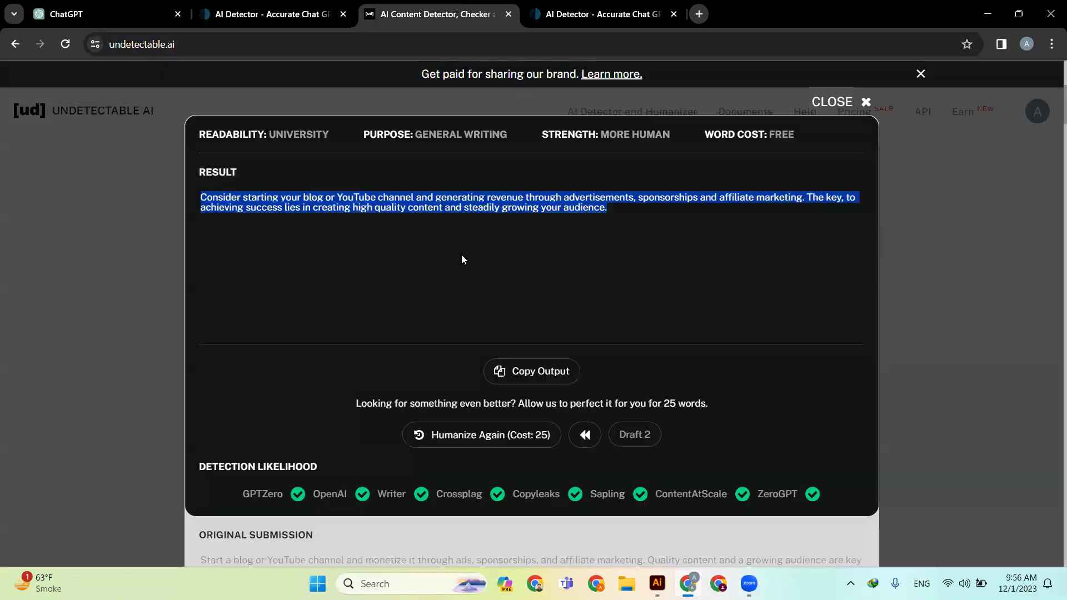
left_click(477, 223)
left_click_drag(608, 208, 208, 200)
scroll(367, 439, "down", 3)
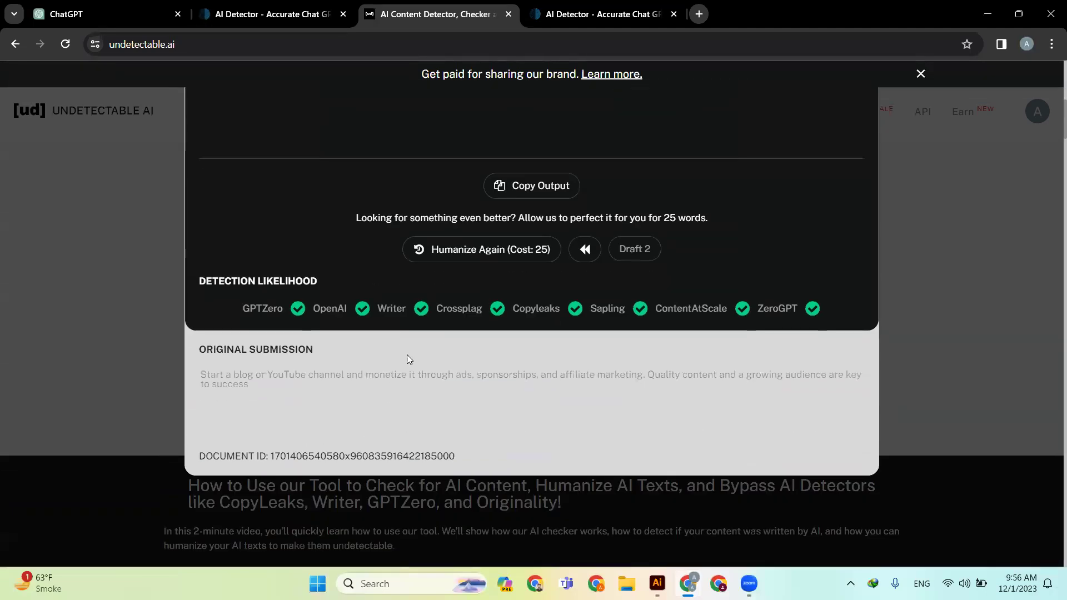
scroll(422, 350, "up", 3)
left_click(584, 435)
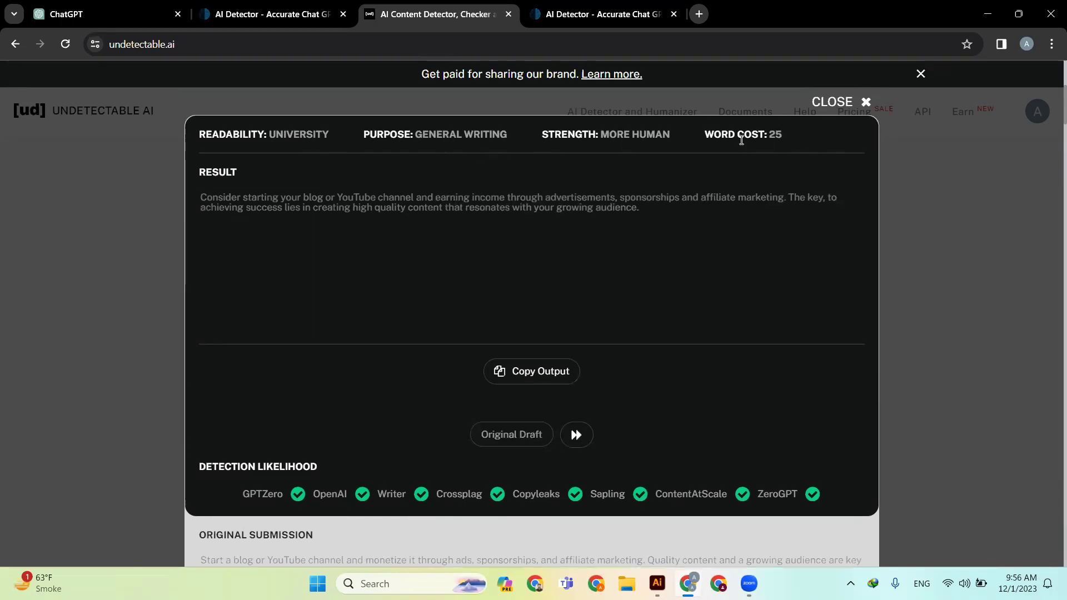
left_click(867, 103)
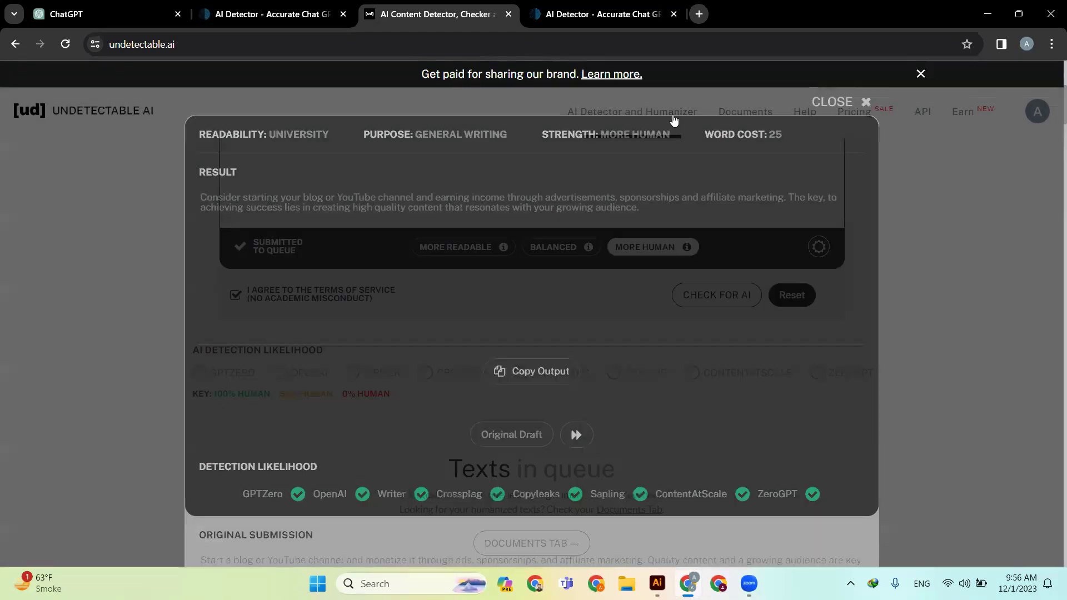
Replace the blogging text in the humanizer with the copied freelancing passage, reset the submission and humanize it
left_click_drag(388, 409, 148, 381)
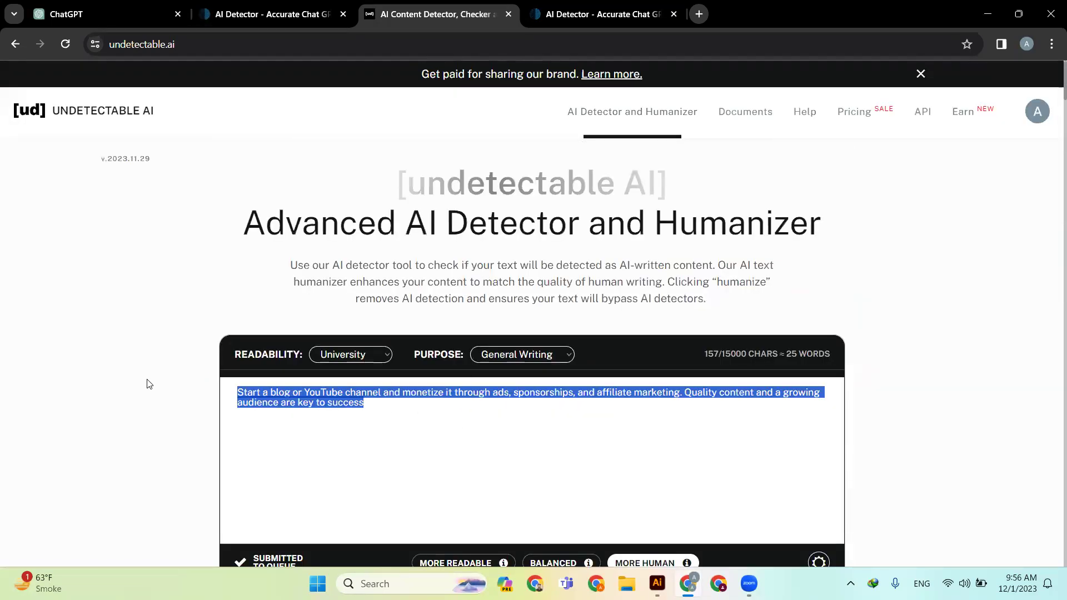
key("ctrl+v")
scroll(511, 427, "down", 3)
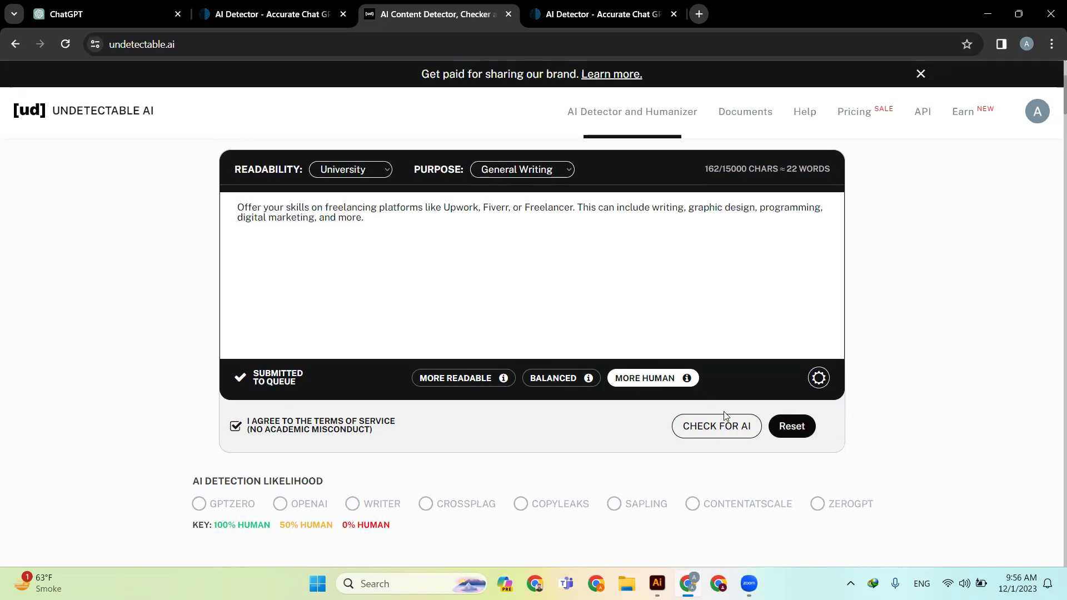
left_click(793, 425)
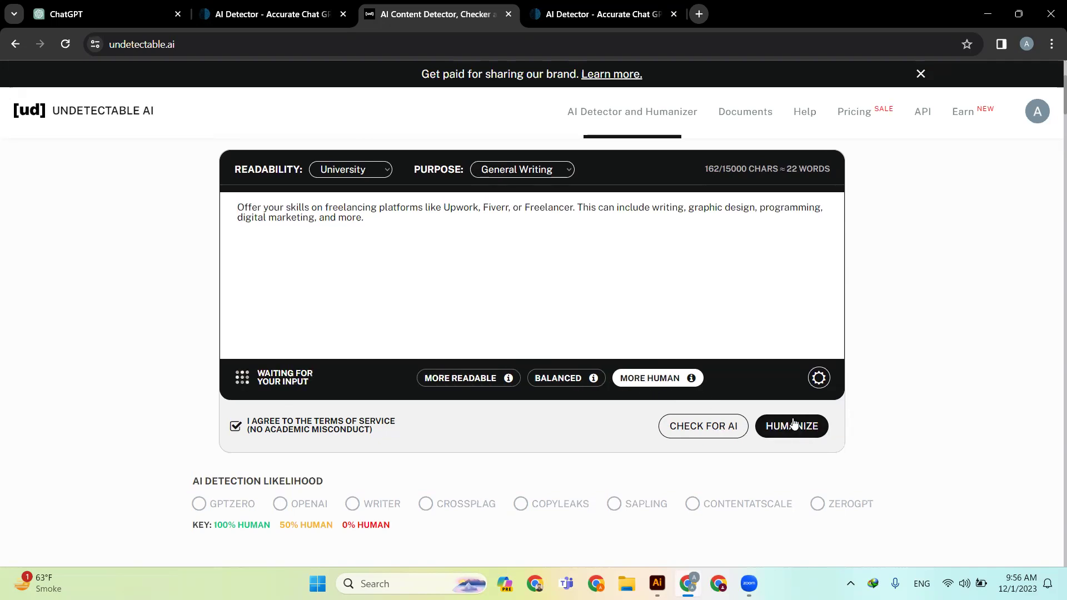
left_click(798, 425)
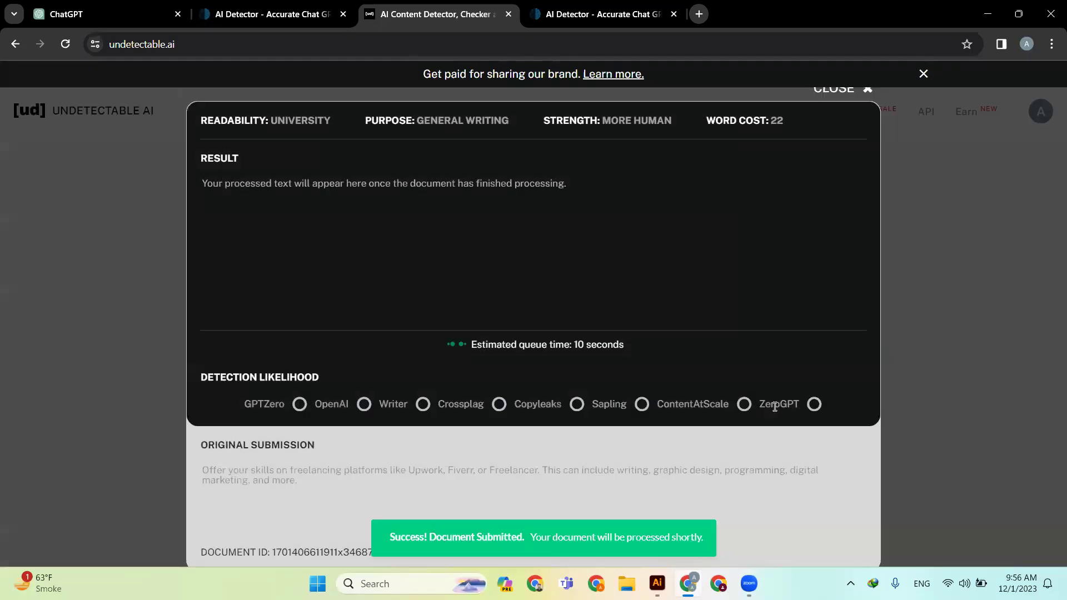
Copy the humanized freelancing text from the Undetectable AI result
left_click(588, 7)
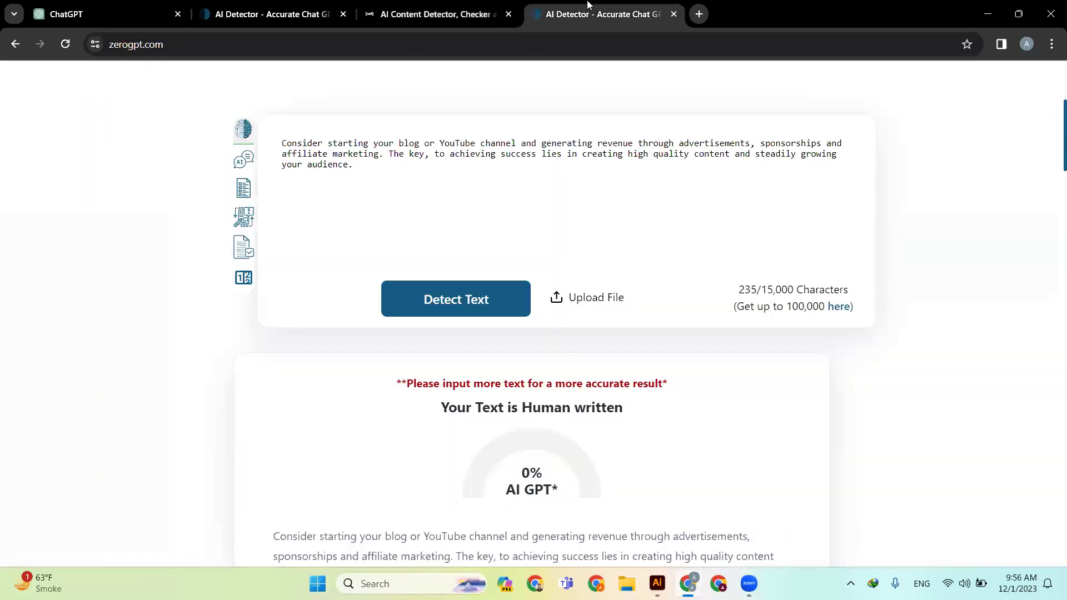
left_click(479, 11)
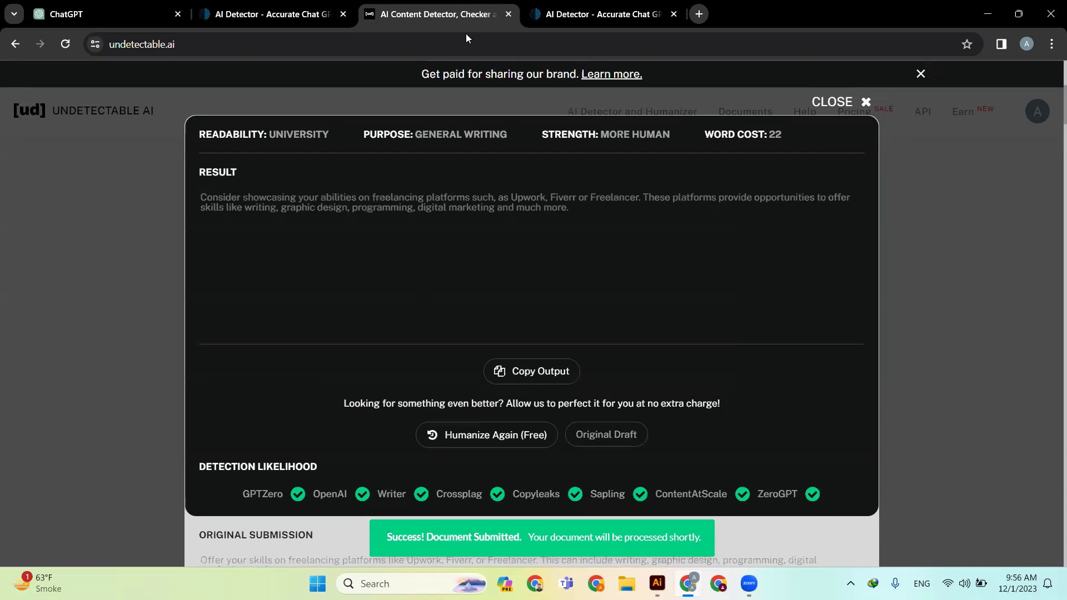
left_click(509, 384)
left_click_drag(566, 206, 194, 200)
key("ctrl+c")
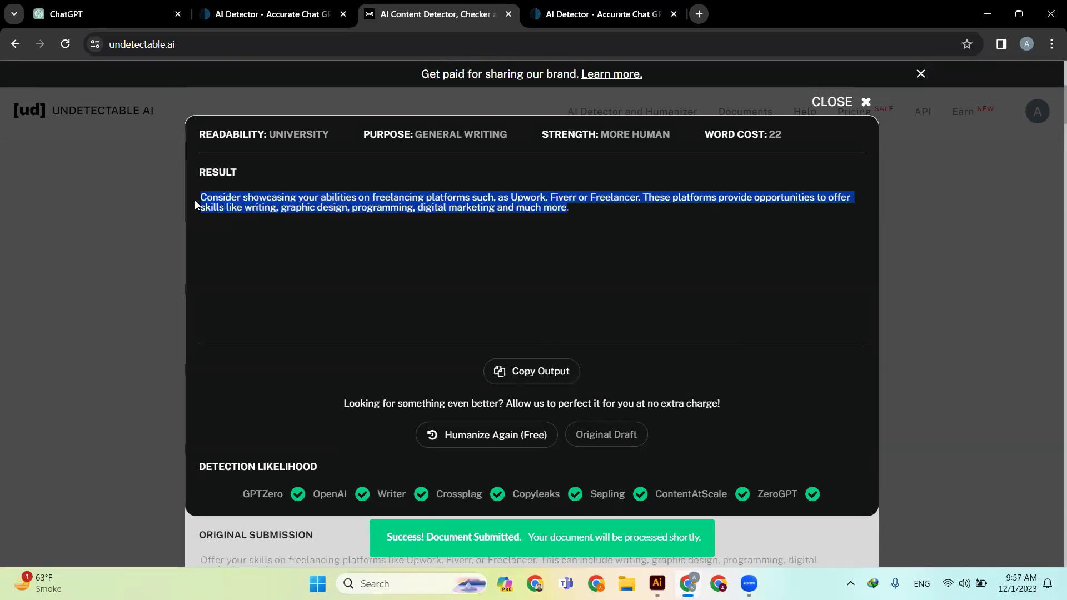
Paste the humanized freelancing text below the blogging rewrite in ZeroGPT, run the detection and view the result
left_click(582, 10)
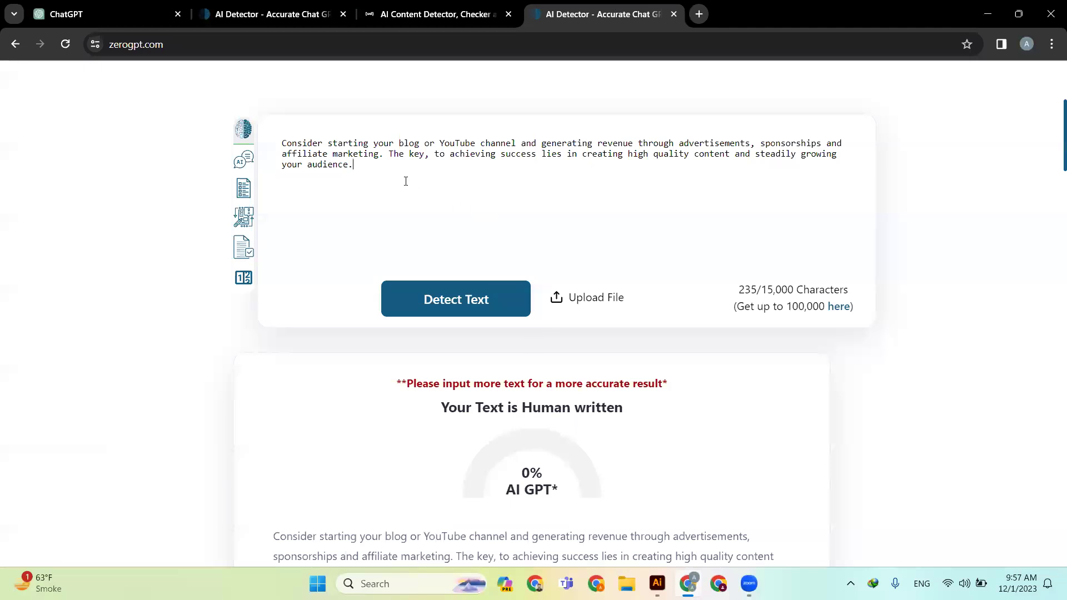
key("ctrl+v")
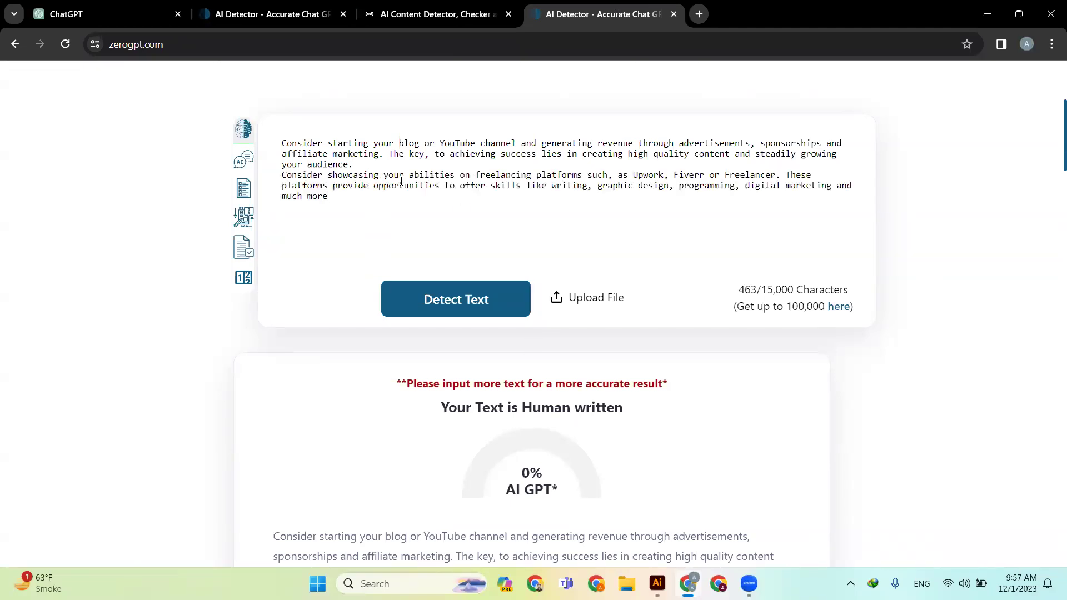
left_click(477, 297)
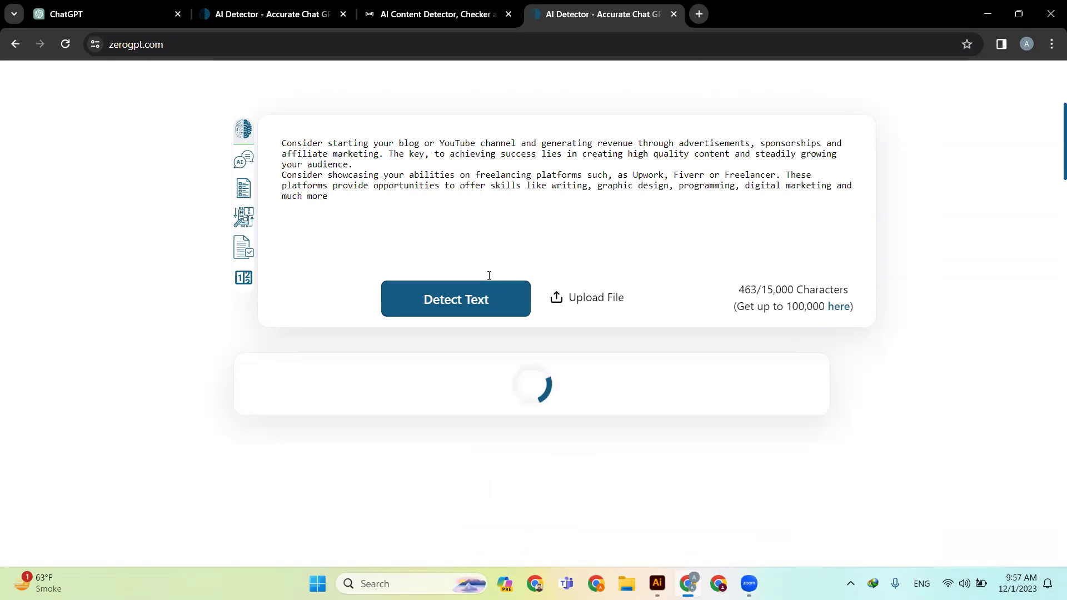
scroll(514, 342, "down", 2)
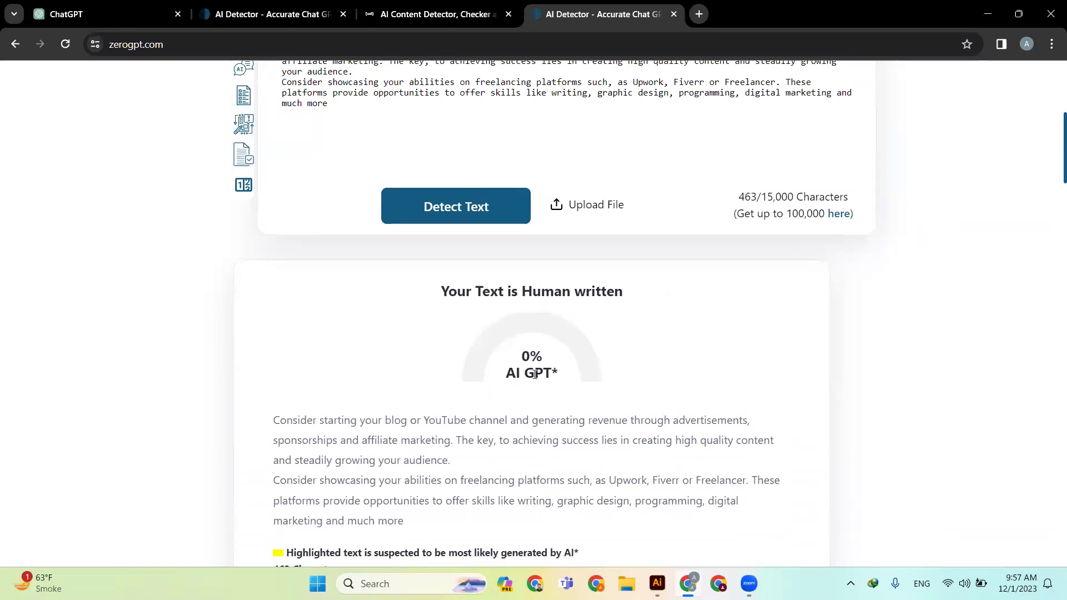
scroll(517, 371, "up", 4)
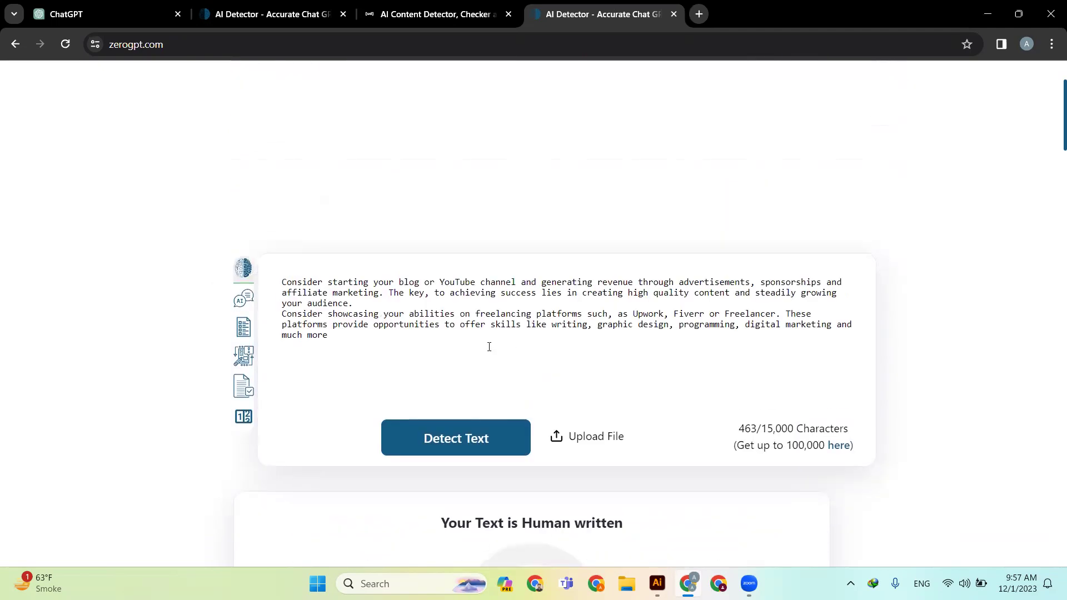
Compare the rewritten freelancing text with the highlighted freelancing and blogging passages in the original ZeroGPT results
left_click_drag(353, 334, 273, 316)
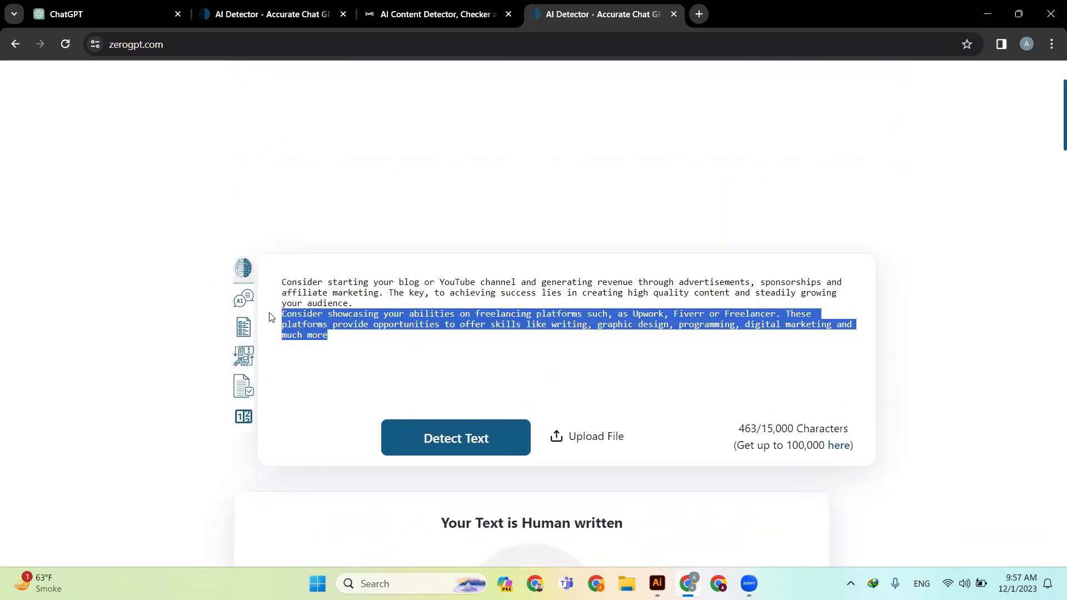
left_click(262, 3)
scroll(481, 355, "down", 2)
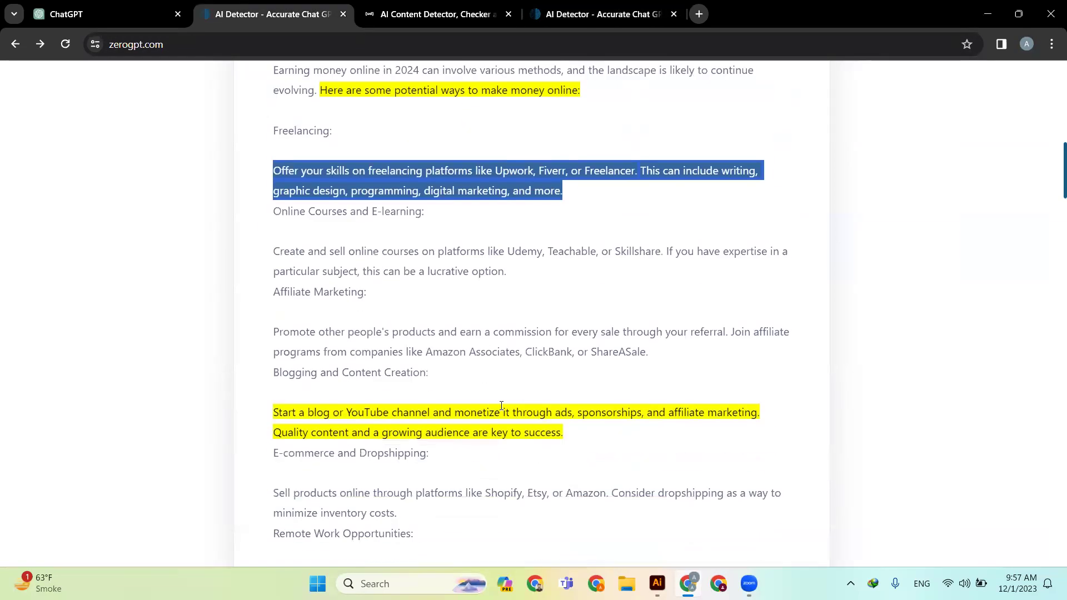
left_click_drag(563, 433, 234, 412)
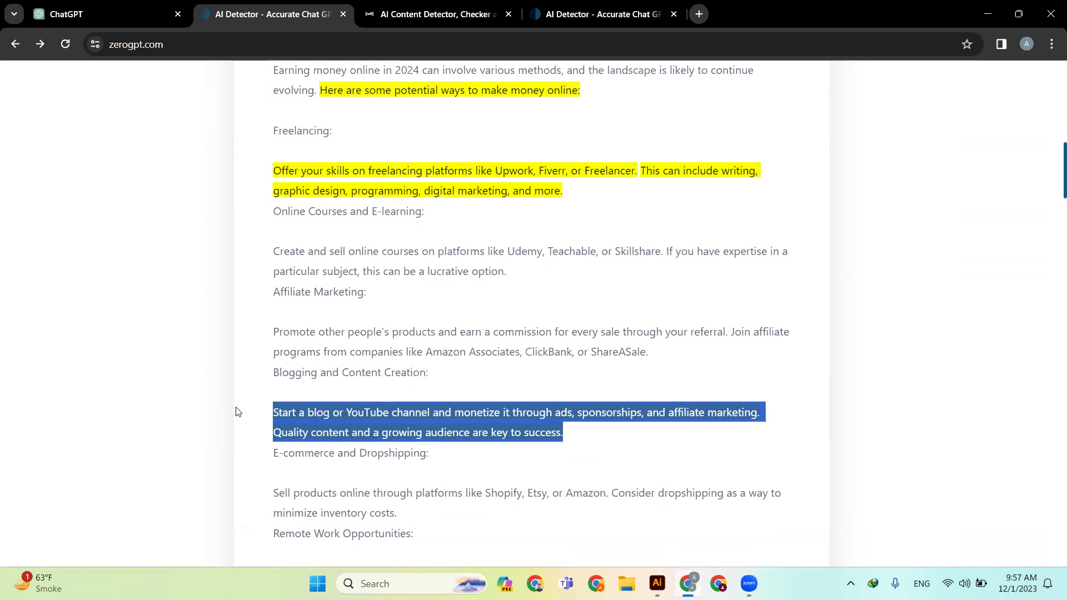
left_click_drag(563, 432, 271, 412)
left_click(483, 453)
left_click_drag(561, 433, 315, 432)
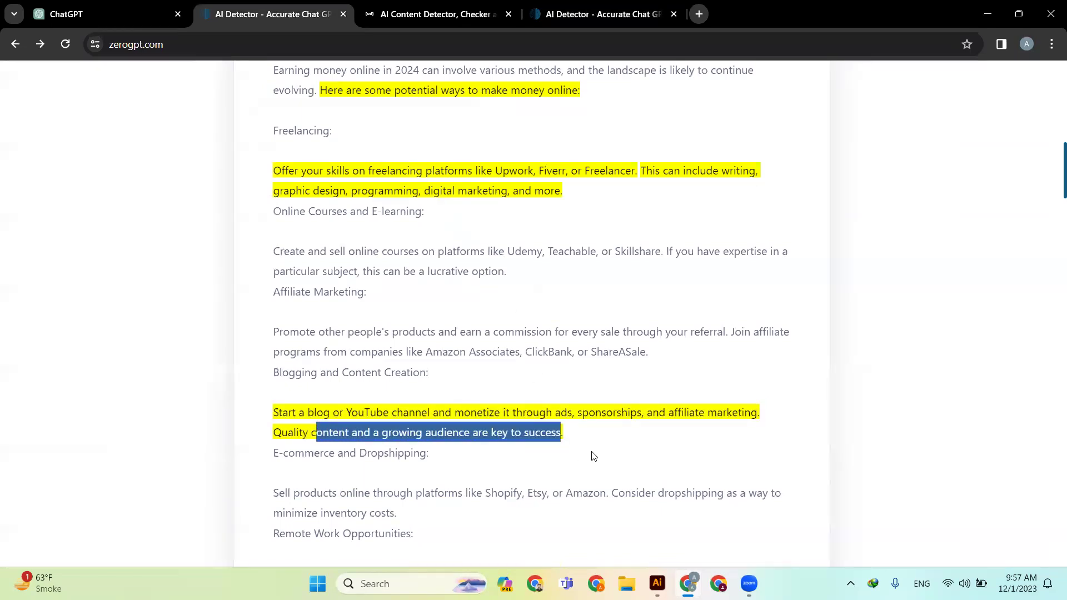
scroll(722, 223, "up", 3)
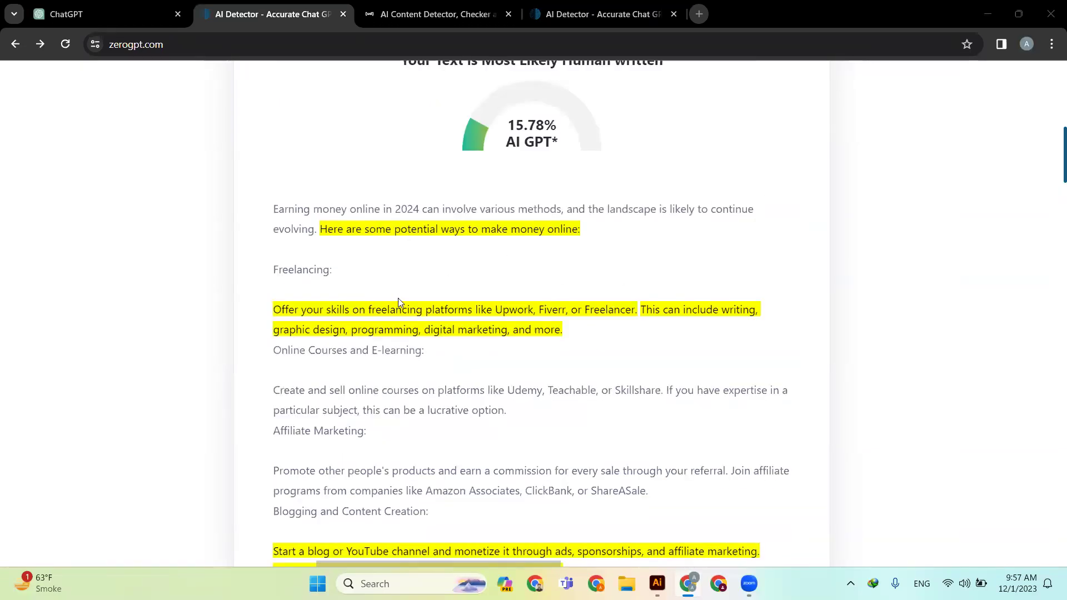
Check the freelancing rewrite in ZeroGPT against the humanized result in Undetectable AI
left_click(600, 14)
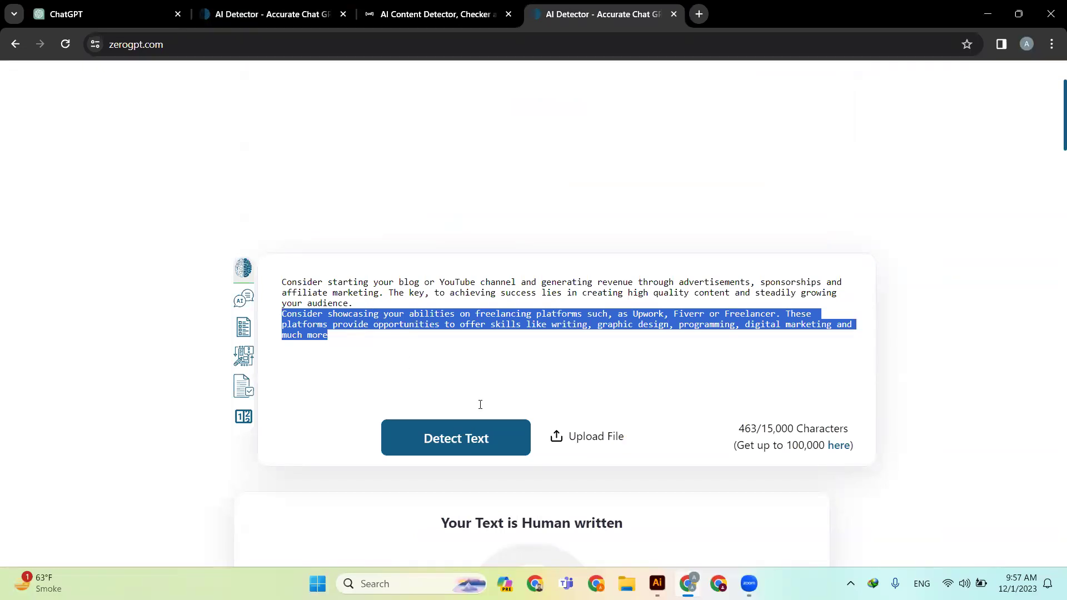
scroll(476, 404, "down", 2)
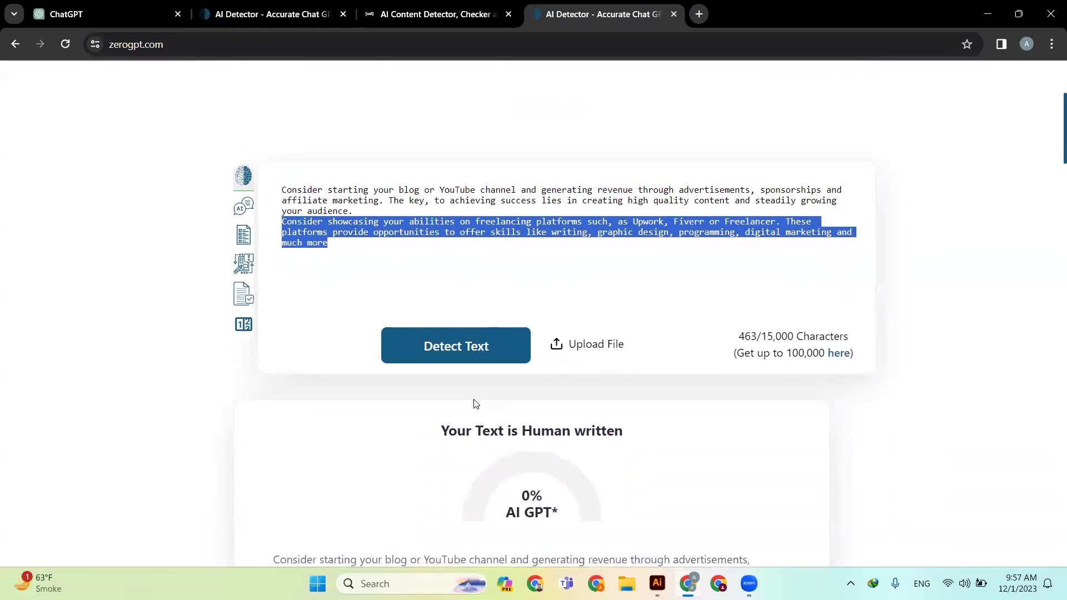
left_click(330, 245)
left_click_drag(330, 245, 267, 228)
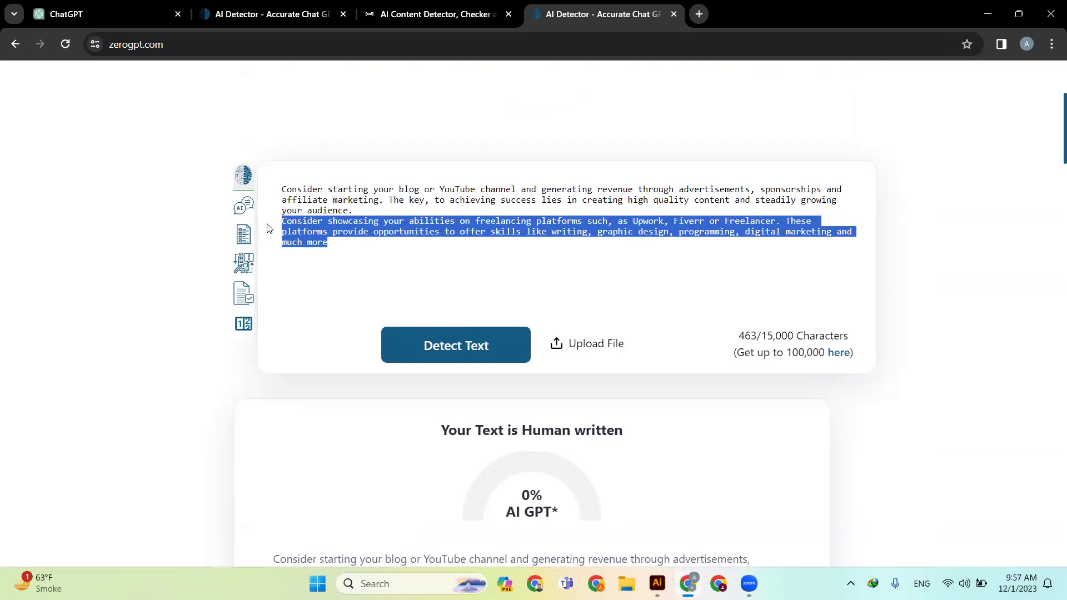
left_click(479, 8)
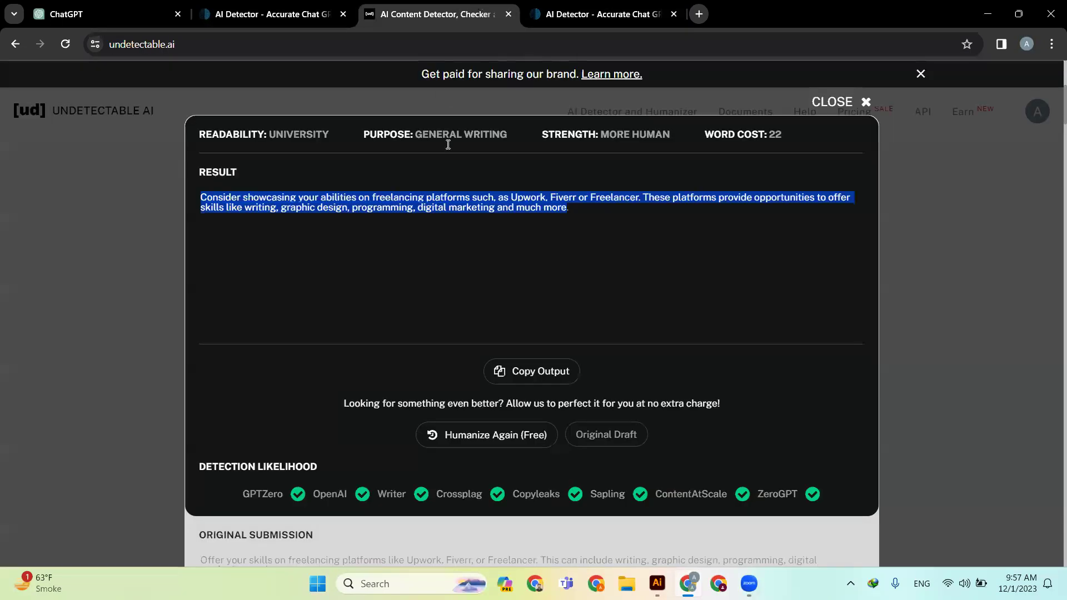
left_click(603, 14)
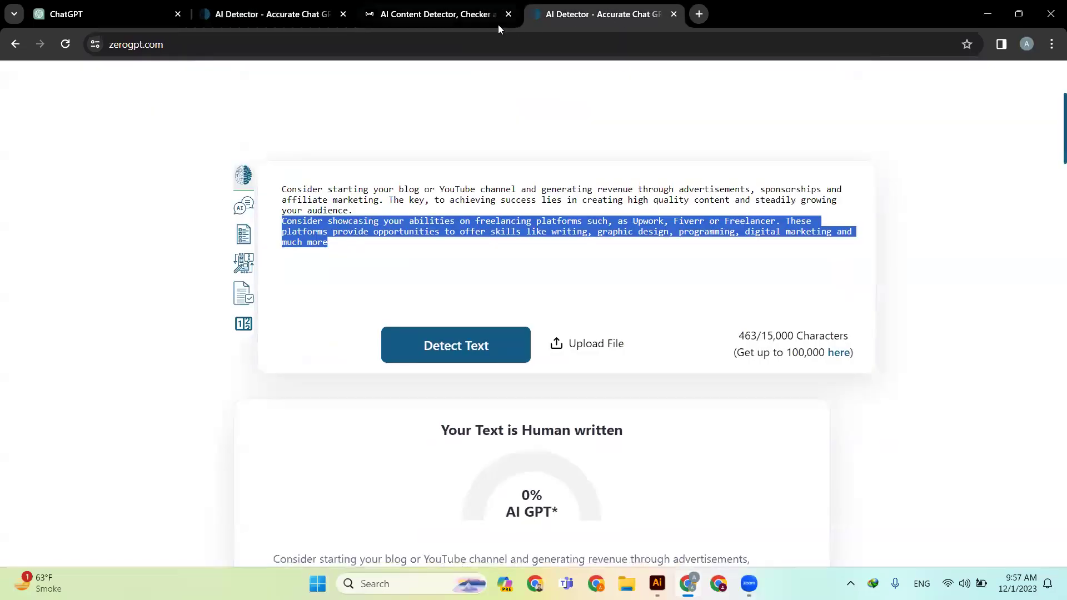
left_click(479, 15)
Return to ZeroGPT and review the combined rewritten text with its detection result
mouse_move(551, 3)
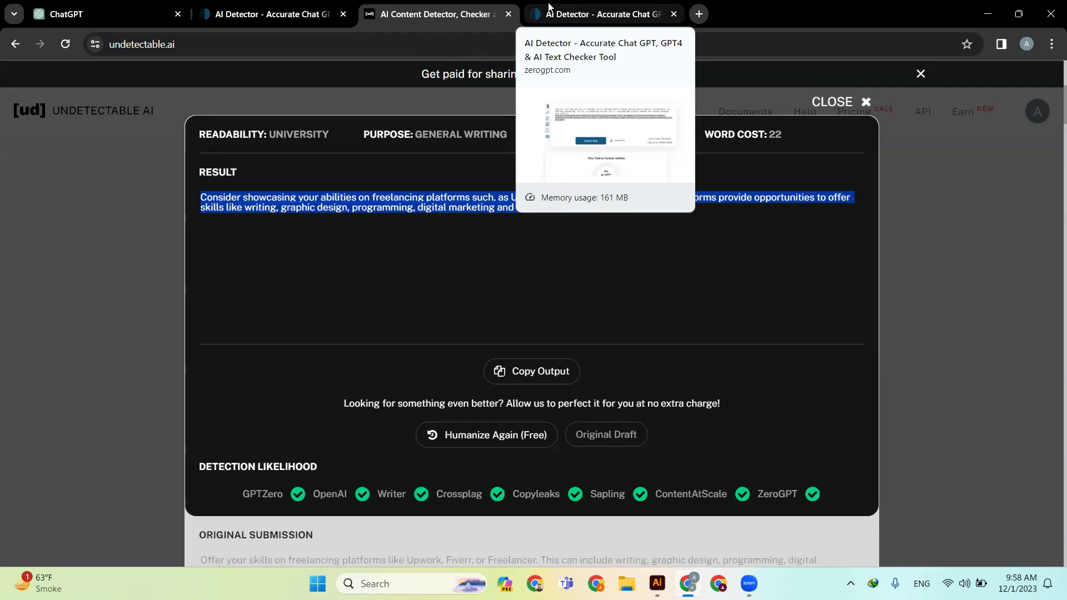
left_click(550, 9)
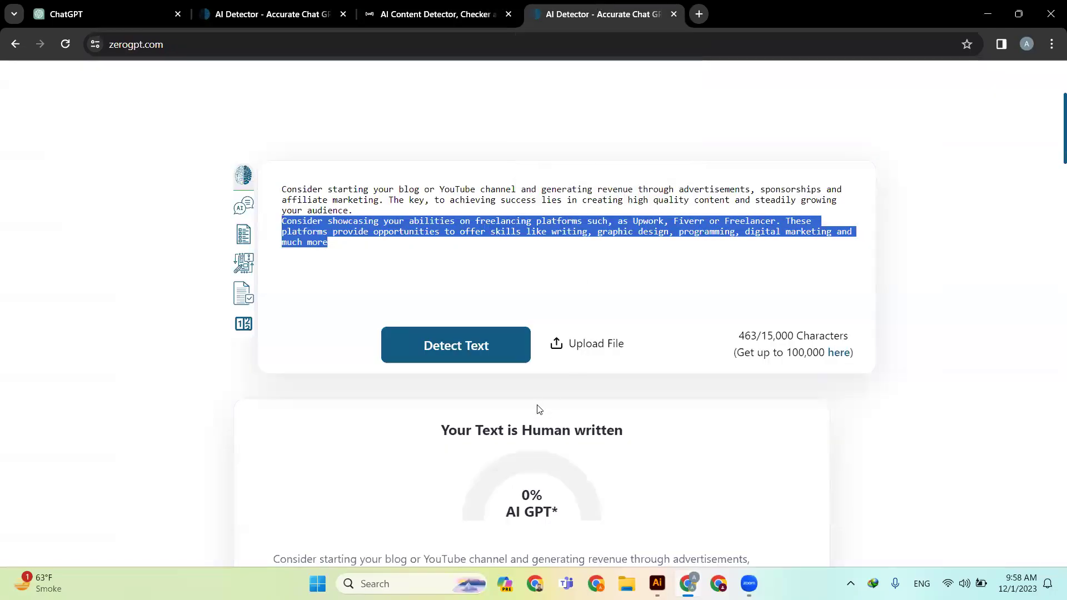
scroll(367, 329, "up", 1)
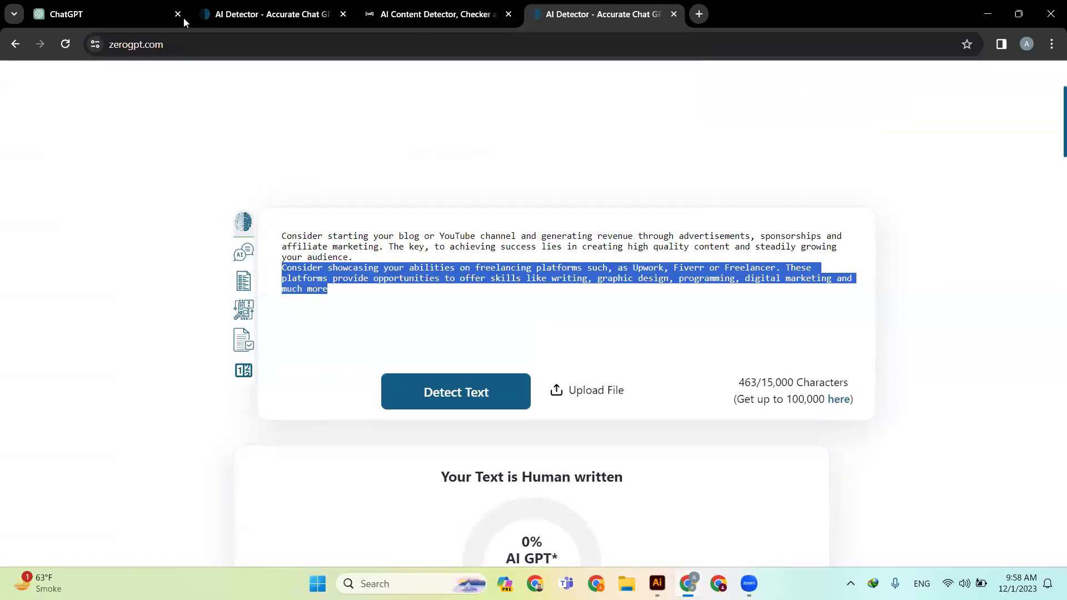
scroll(489, 291, "down", 2)
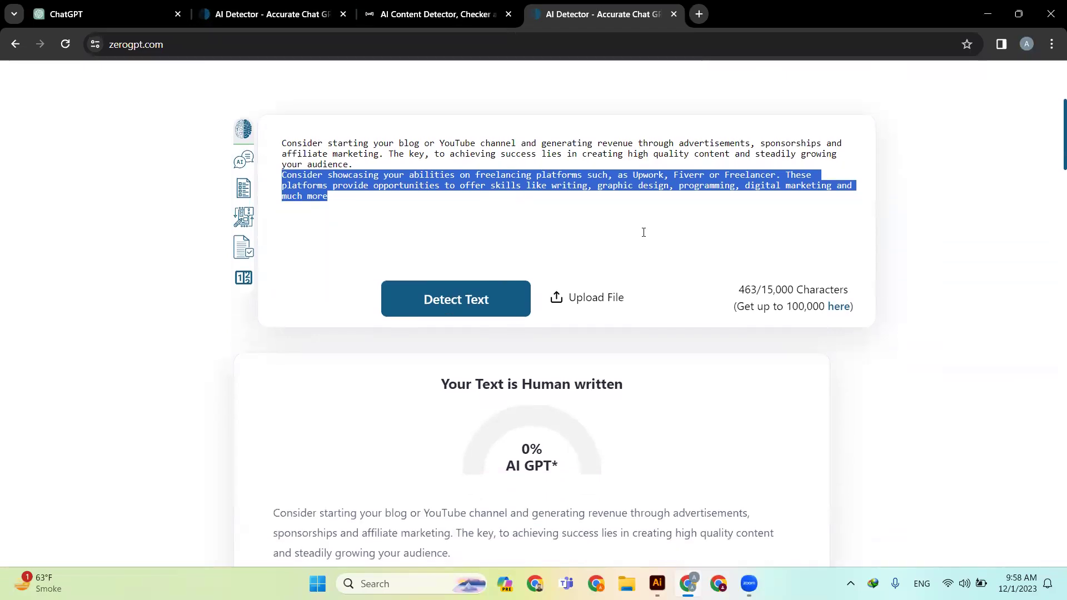
scroll(643, 232, "down", 2)
scroll(535, 361, "up", 3)
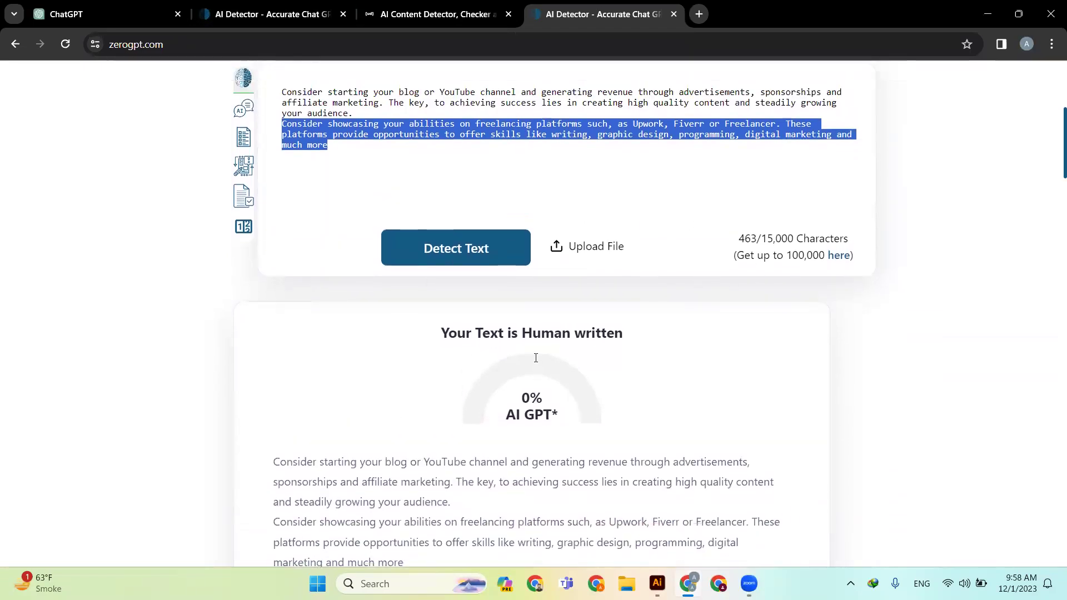
scroll(535, 360, "up", 5)
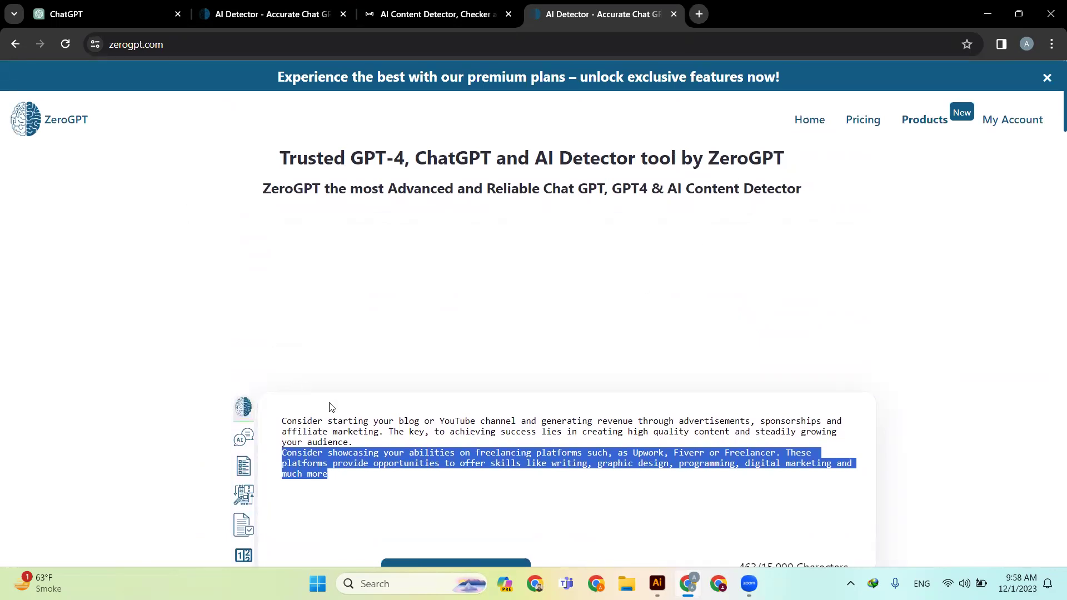
Select the combined blogging and freelancing rewrites in ZeroGPT and compare them with the humanized freelancing result in Undetectable AI
scroll(550, 367, "down", 4)
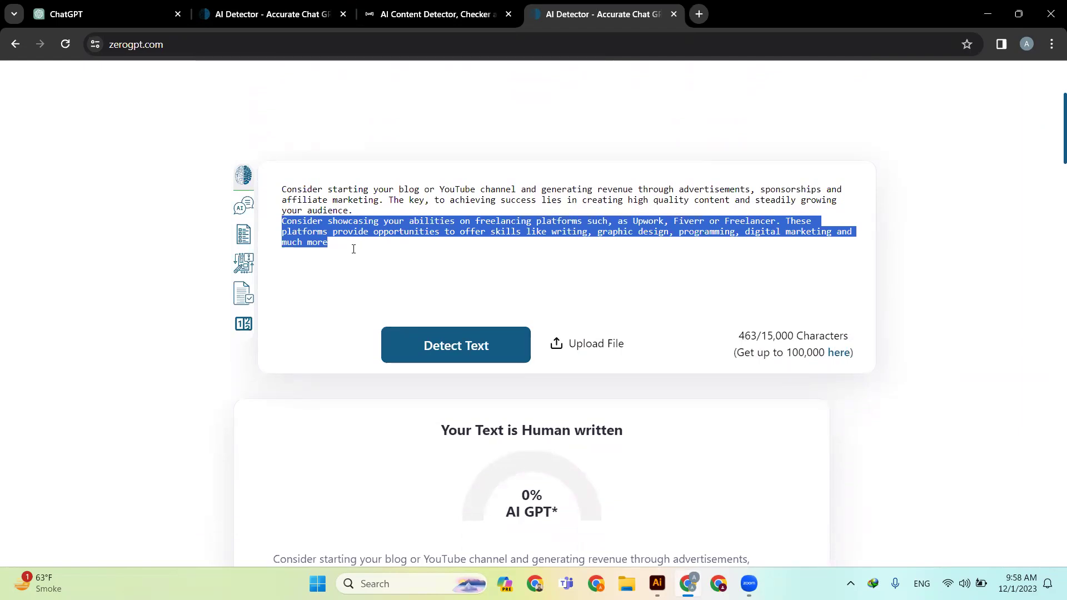
left_click_drag(337, 246, 281, 192)
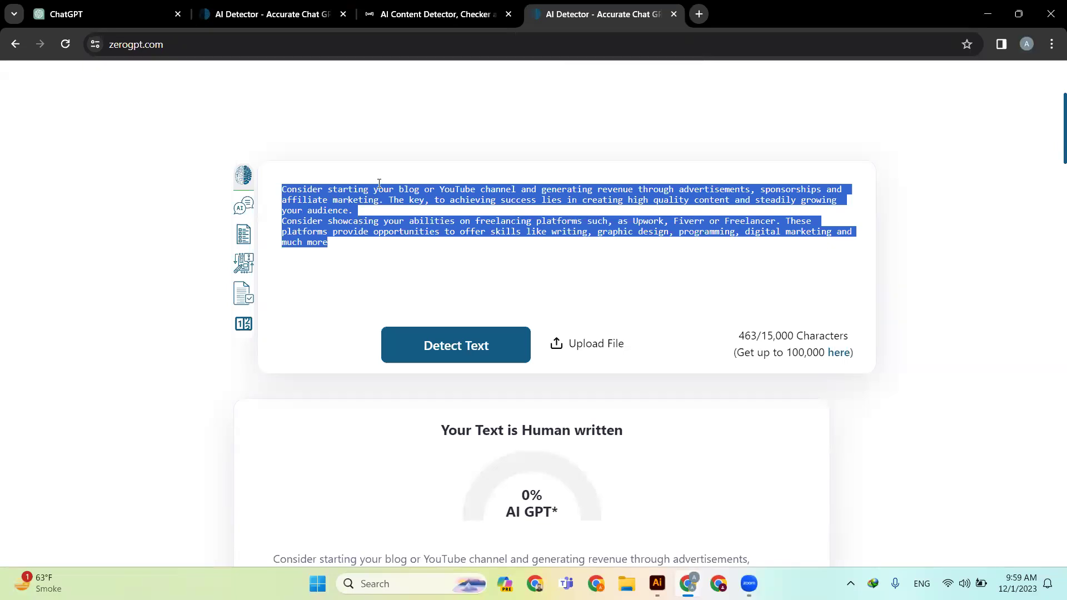
left_click(418, 13)
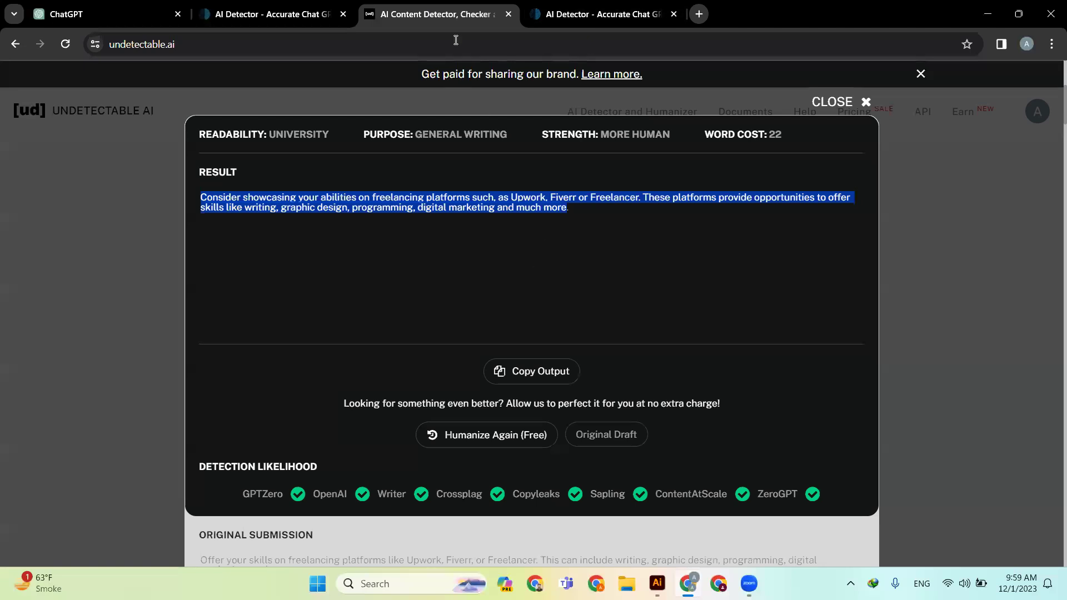
left_click(606, 12)
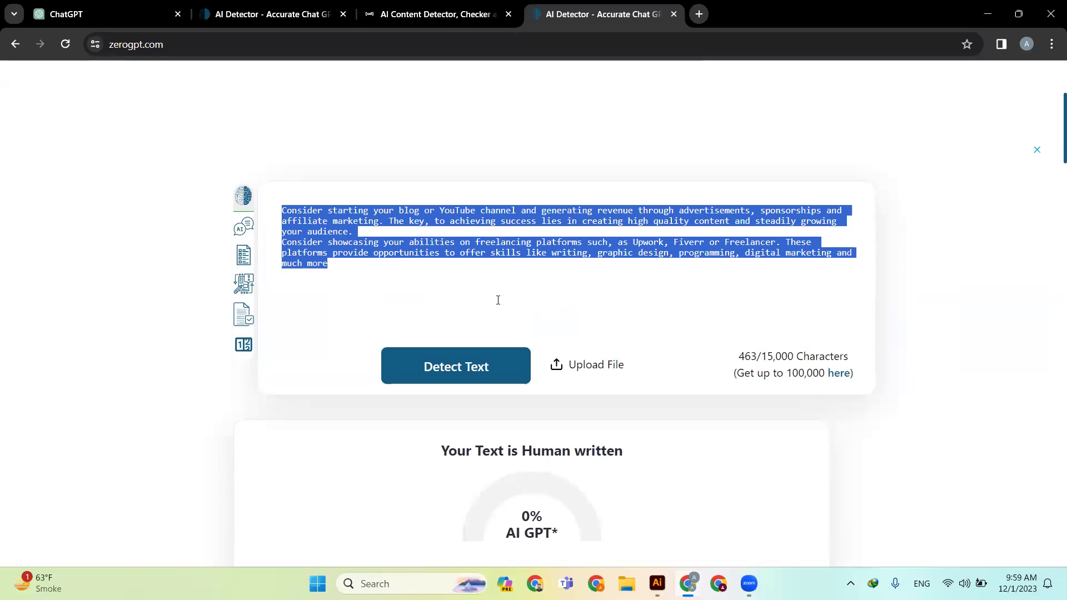
left_click(444, 13)
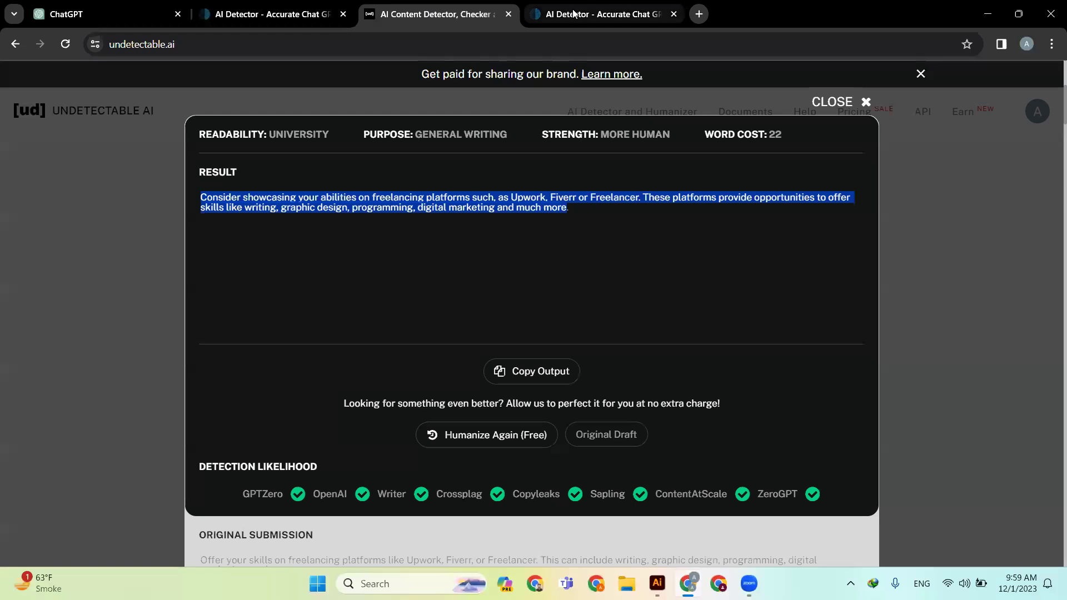
left_click(603, 14)
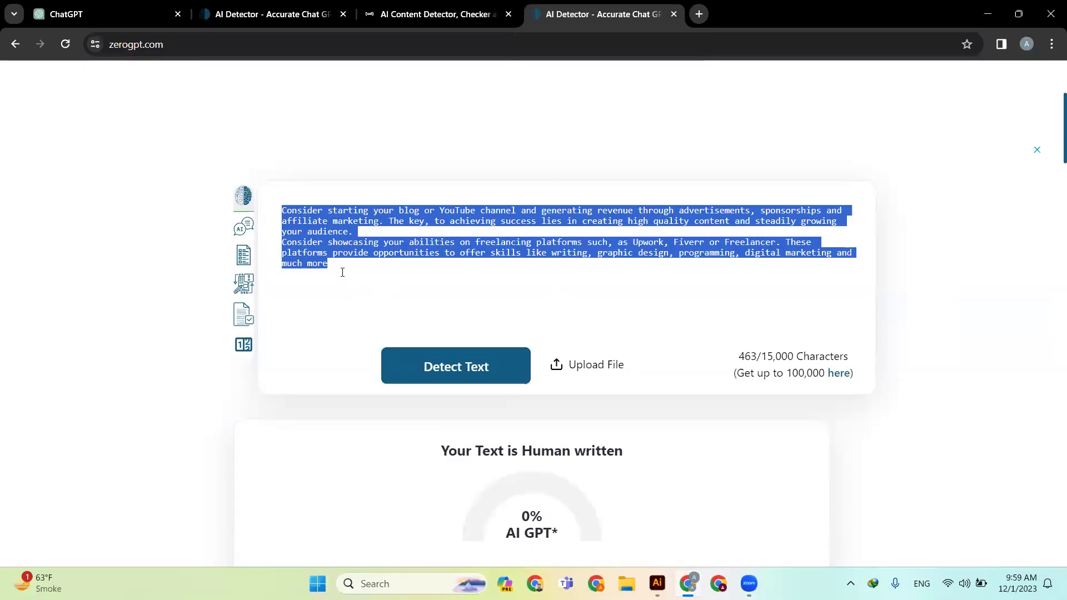
left_click_drag(332, 267, 268, 218)
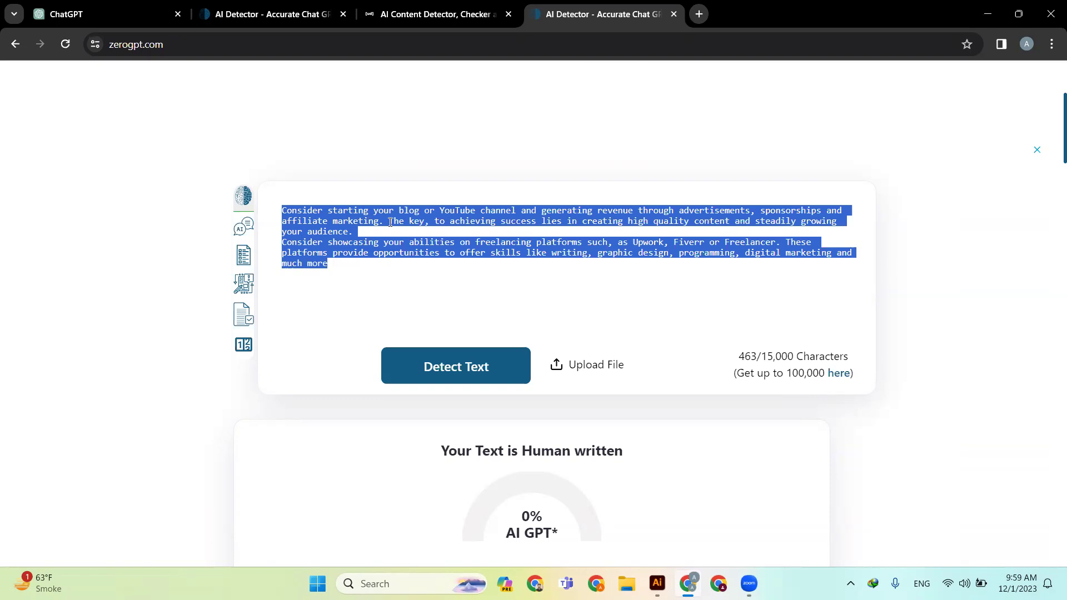
left_click_drag(328, 263, 282, 210)
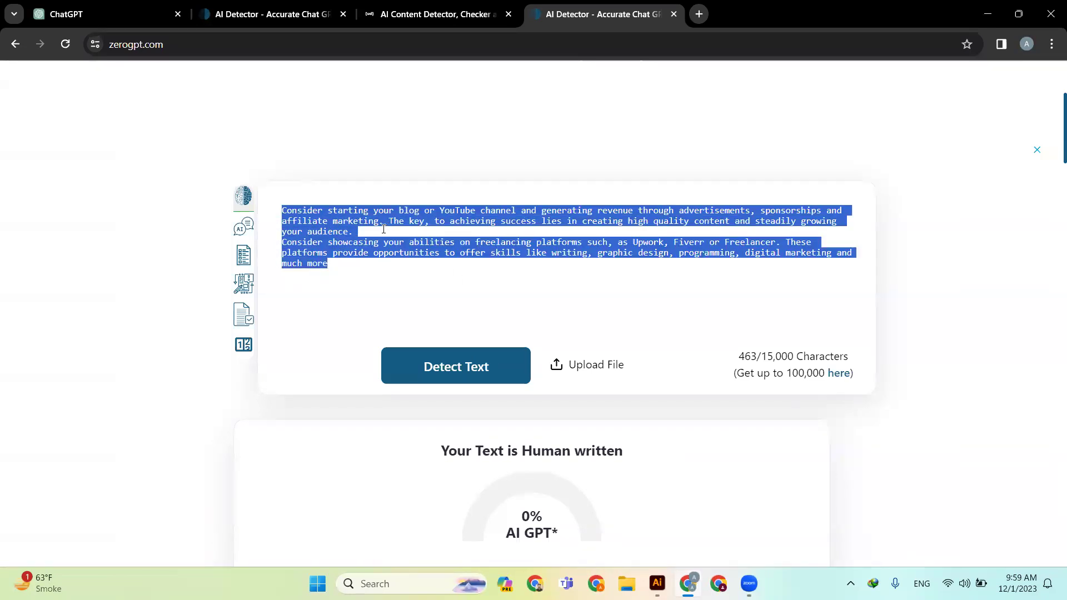